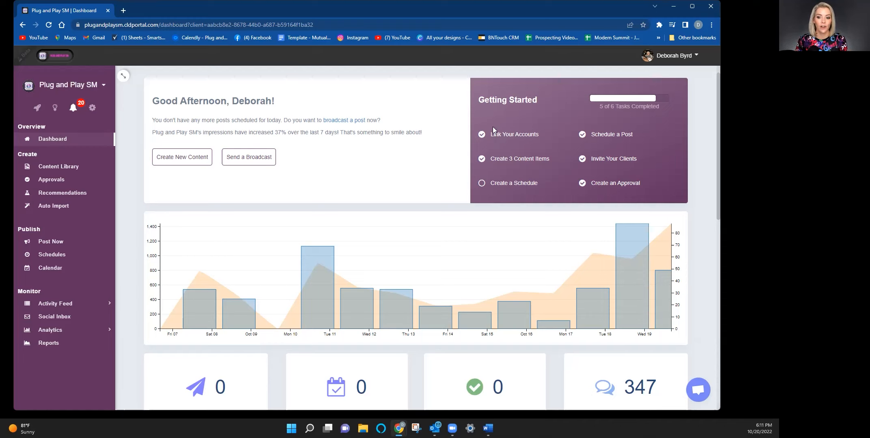
Open the account-linking settings and look over the social platforms available for adding a new account
click(514, 136)
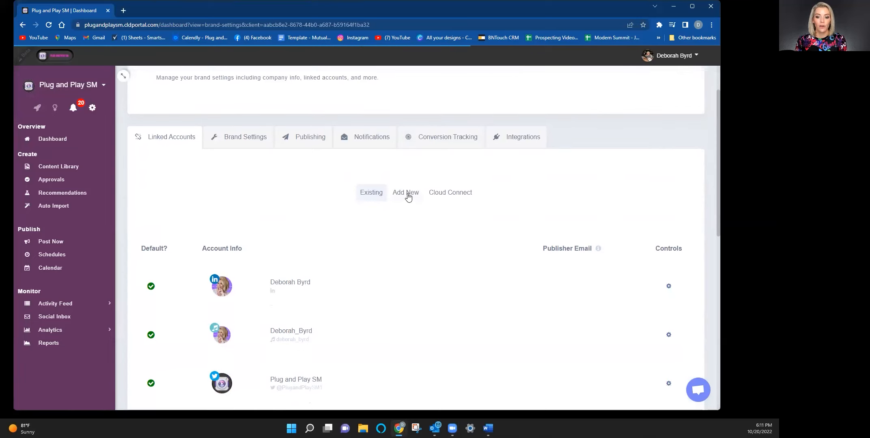
click(405, 193)
scroll(359, 258, down, 2)
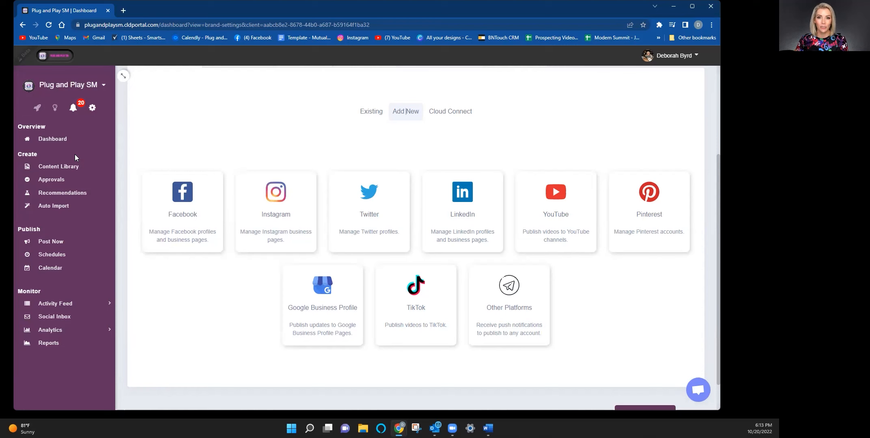
Create a new content item in the Content Library and title it "Demo (Delete)"
click(68, 167)
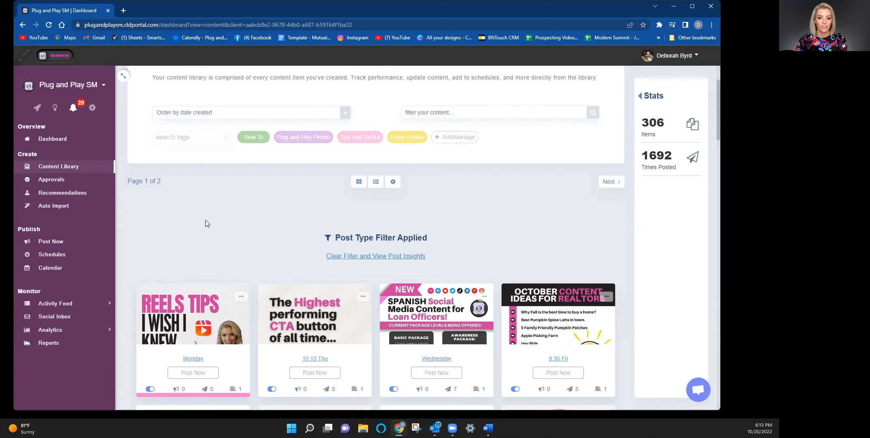
scroll(205, 220, up, 1)
click(577, 96)
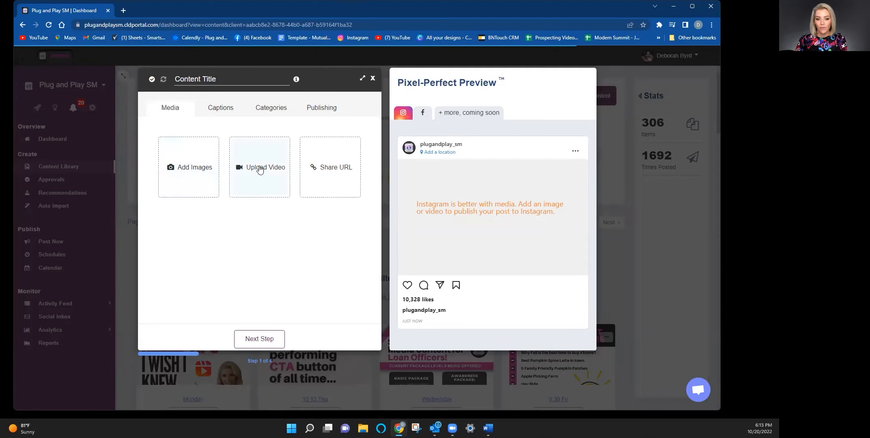
click(200, 77)
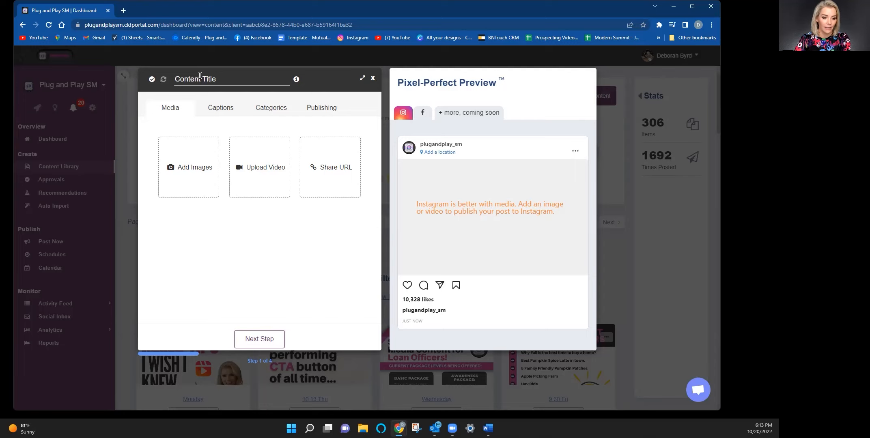
text(Demo )
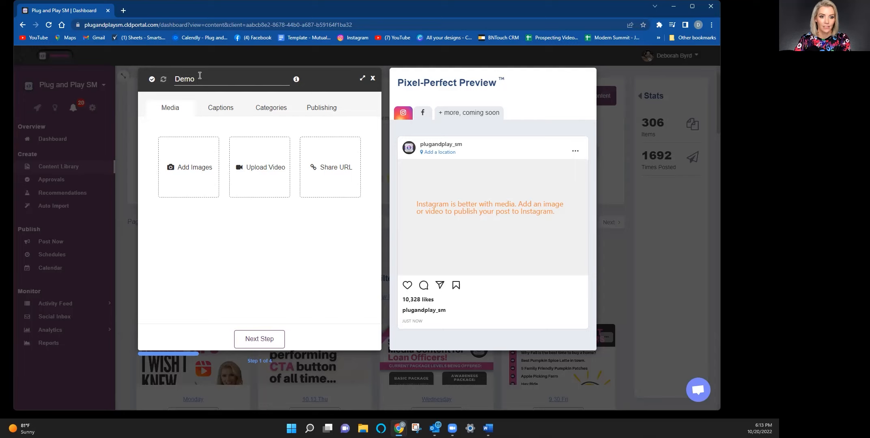
text((Delete))
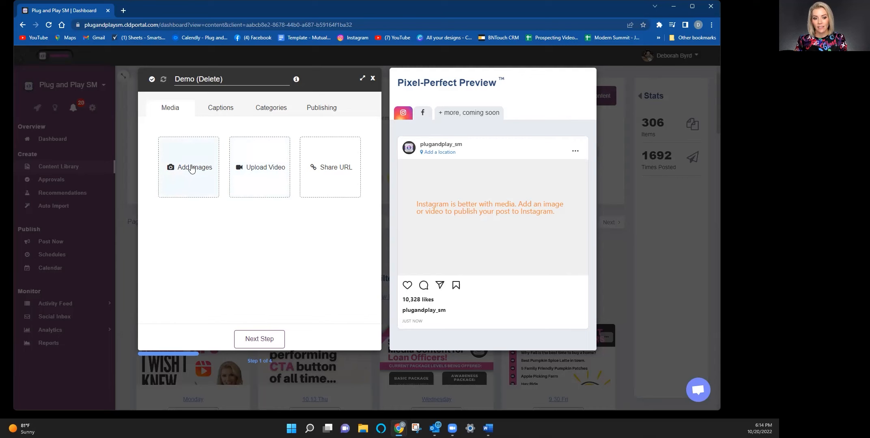
Upload image 1 from the "10.20 - Thursday Carousel" folder as the content item's media
click(190, 168)
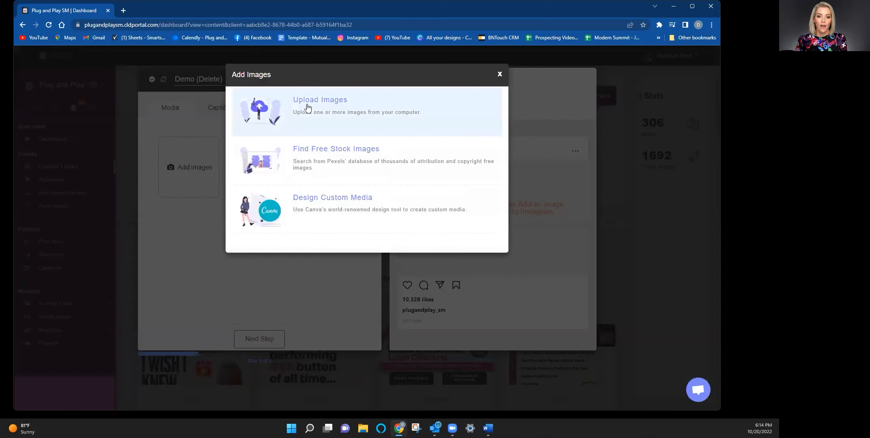
click(317, 112)
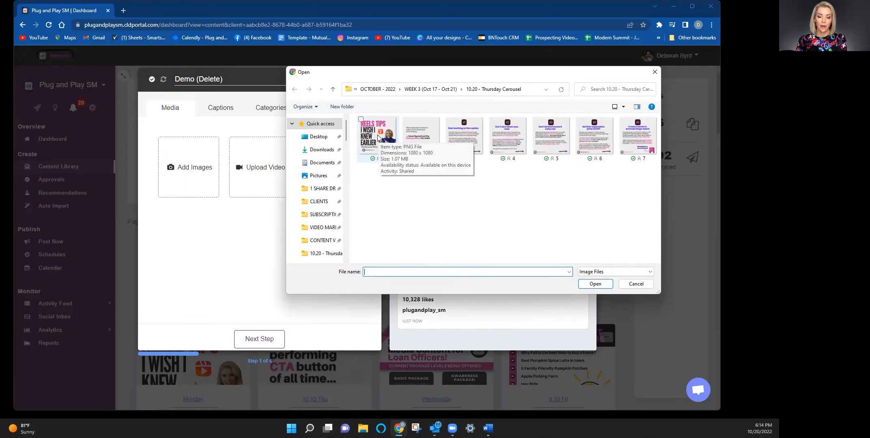
click(376, 134)
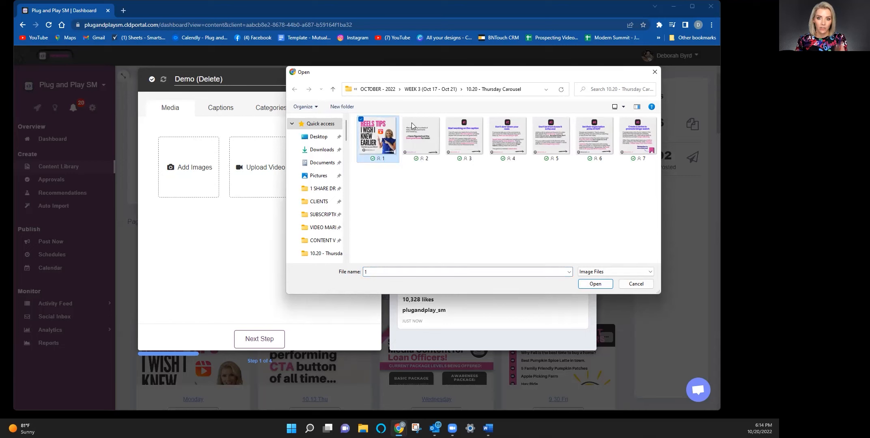
click(595, 284)
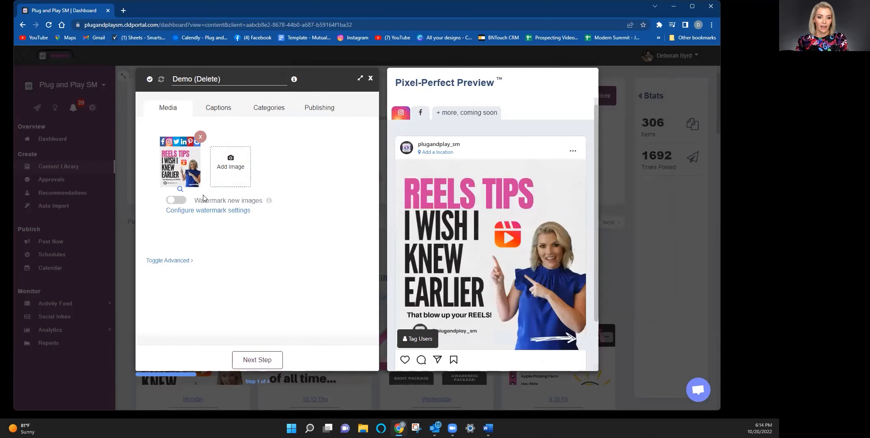
Enter the caption running from "The moment your marketing *feels* like marketing… you've lost." to "If you want to sell more, STOP 🔴 selling!"
click(214, 113)
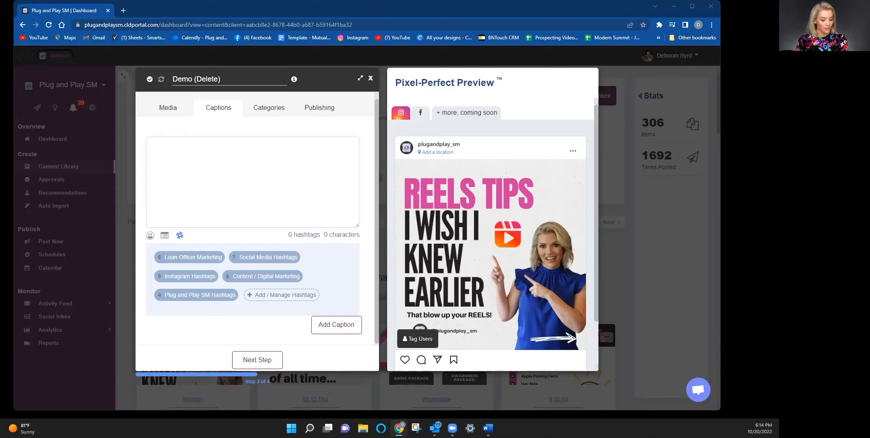
click(164, 149)
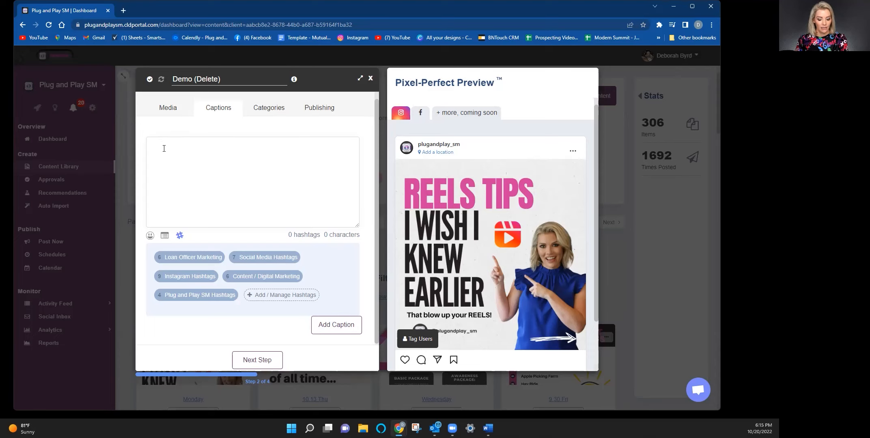
text(The moment your marketing *feels* like marketing… you've lost. 👎  Instead, educate, inspire, encourage, and be REAL!  People don't want to be sold to and have increased the number of ad blocking services (ex:  will pay more to not see ads on Hulu, Spotify, YouTube, etc.).  If you want to sell more, STOP 🔴 selling!)
scroll(247, 194, down, 1)
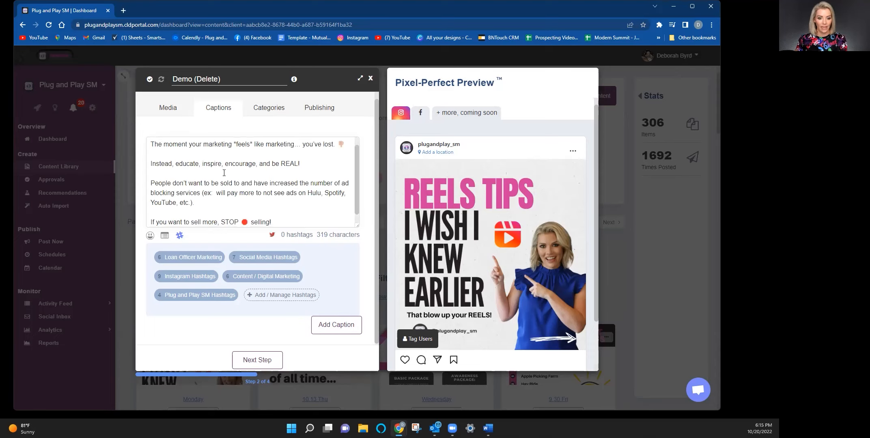
scroll(275, 208, down, 2)
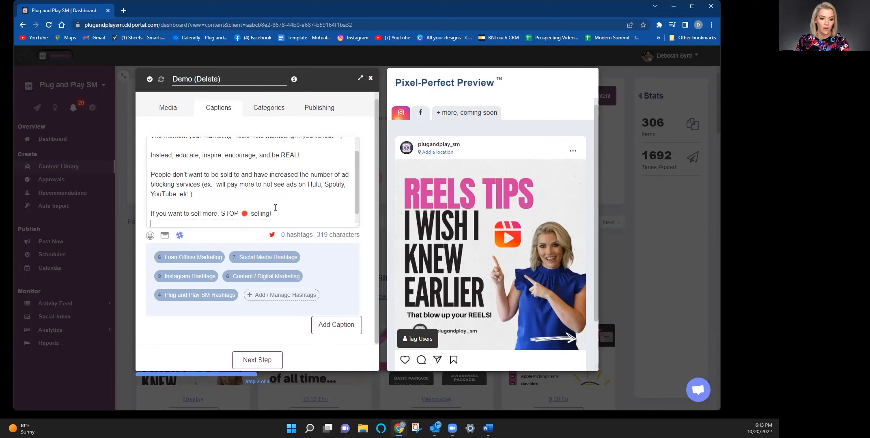
click(150, 235)
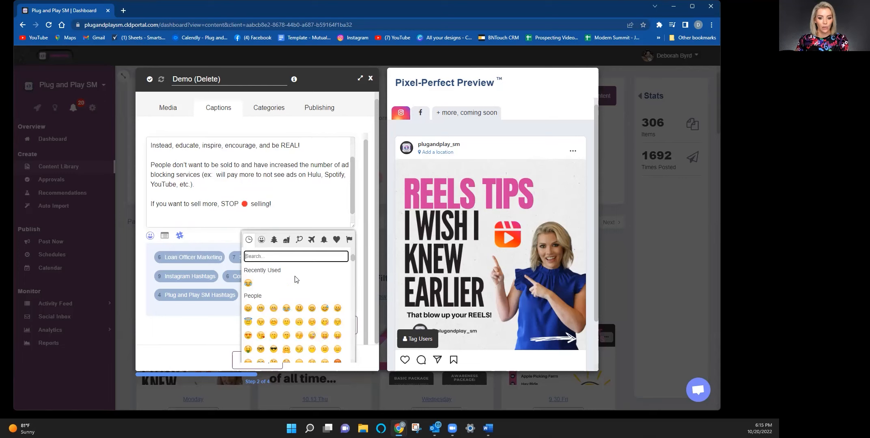
click(247, 205)
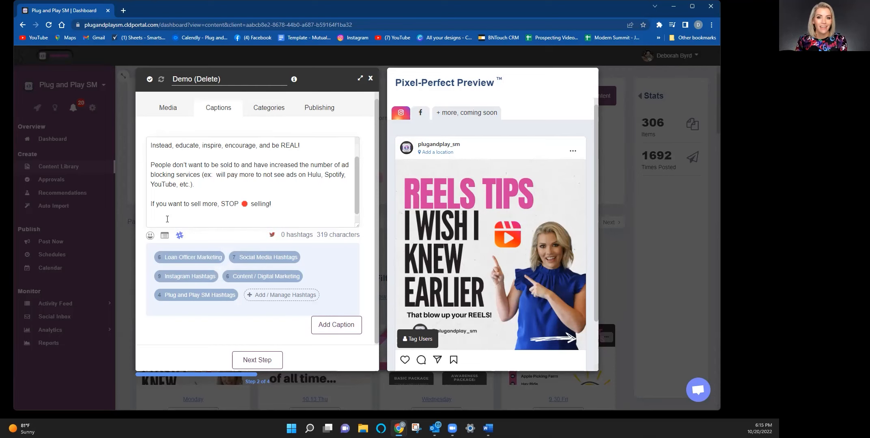
Enable unique captions per platform, check the Instagram, Twitter, LinkedIn and YouTube versions, and return to the Facebook caption
click(164, 236)
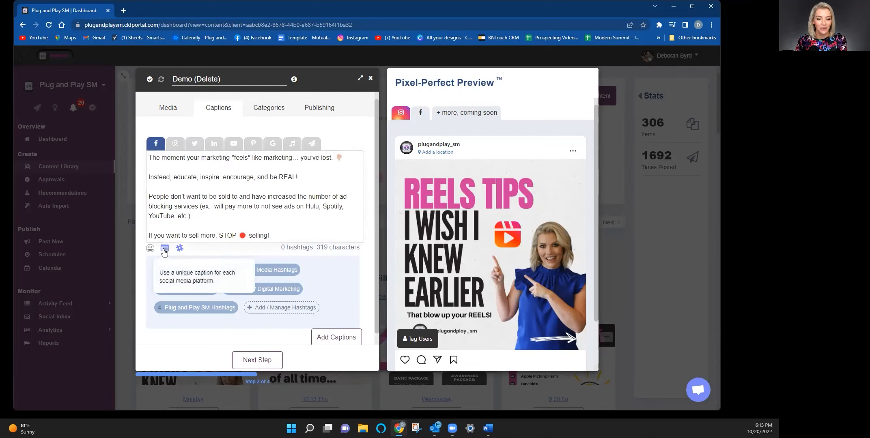
click(175, 147)
click(195, 146)
click(213, 145)
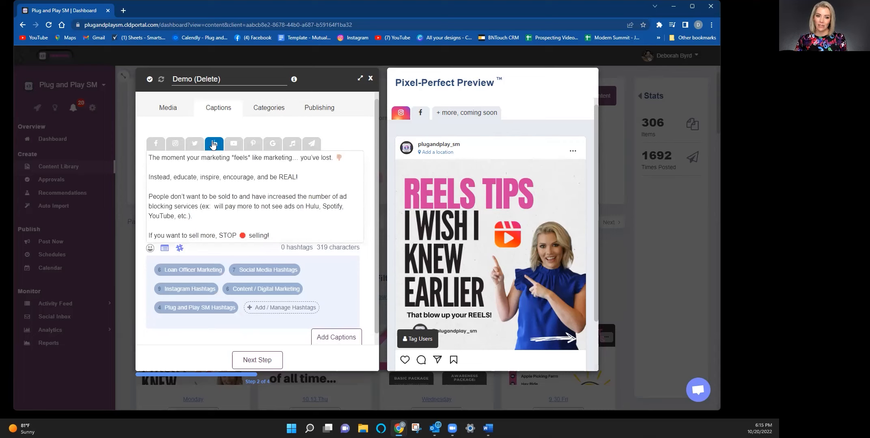
click(236, 145)
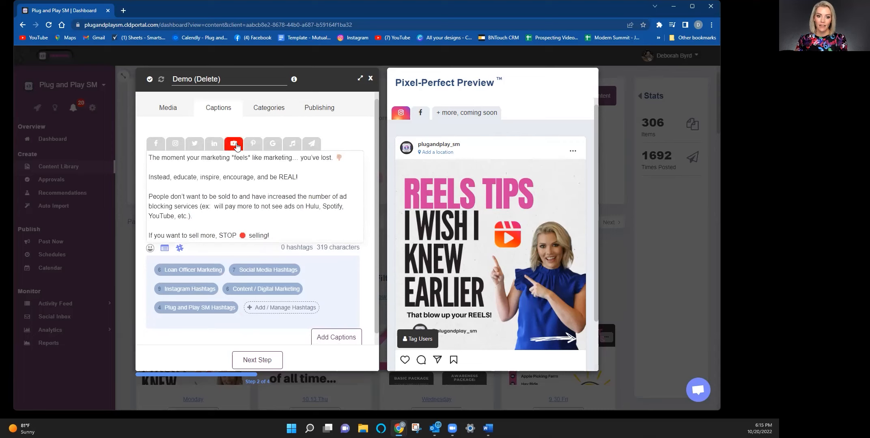
click(193, 150)
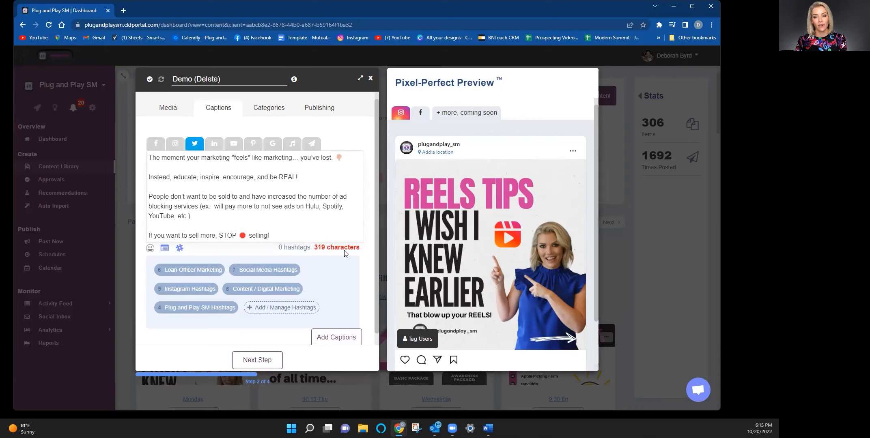
click(164, 148)
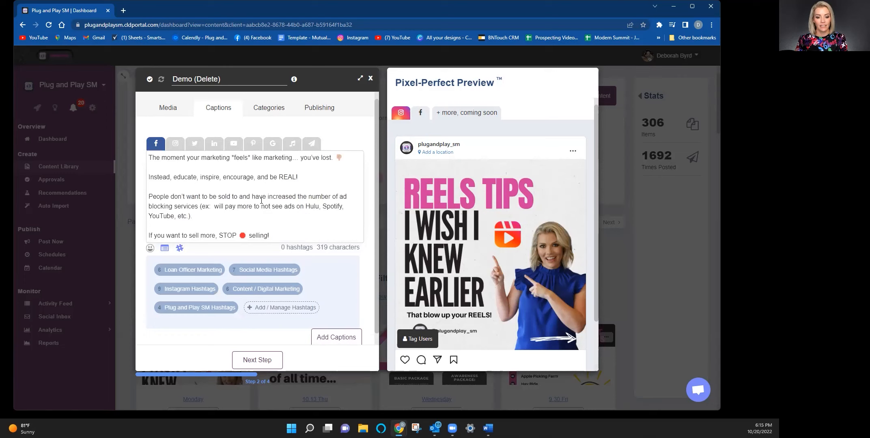
Add the Loan Officer Marketing hashtag group below the Facebook caption, separated from the text by one blank line
scroll(261, 200, down, 1)
click(289, 198)
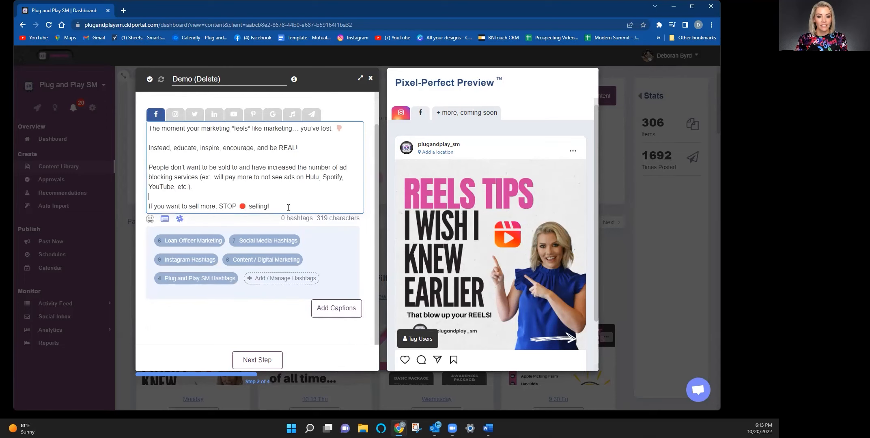
click(282, 204)
key(Return)
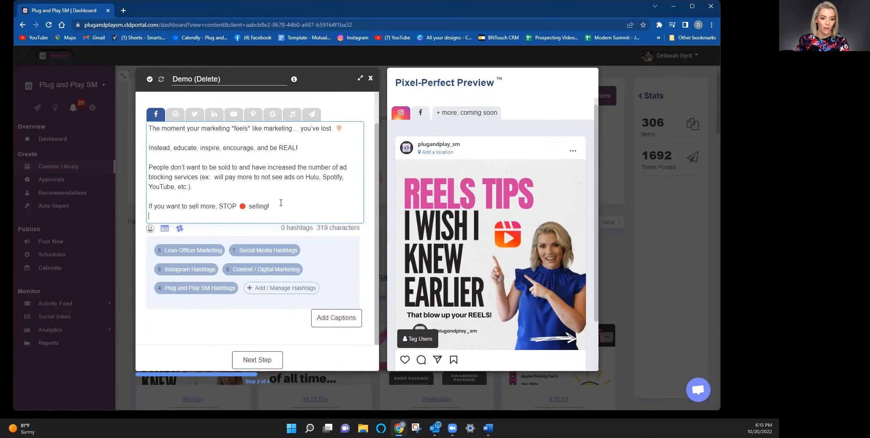
key(Return)
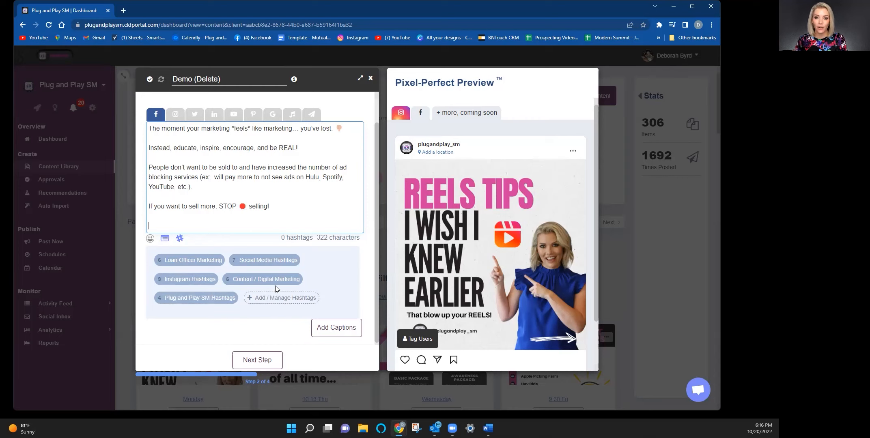
click(203, 261)
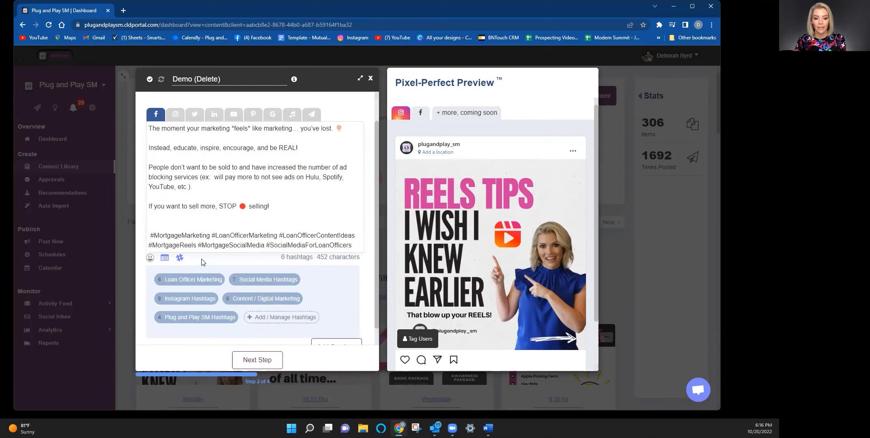
click(152, 234)
key(BackSpace)
key(BackSpace)
Append the Content / Digital Marketing and Plug and Play SM hashtag groups to the end of the Facebook caption
click(357, 237)
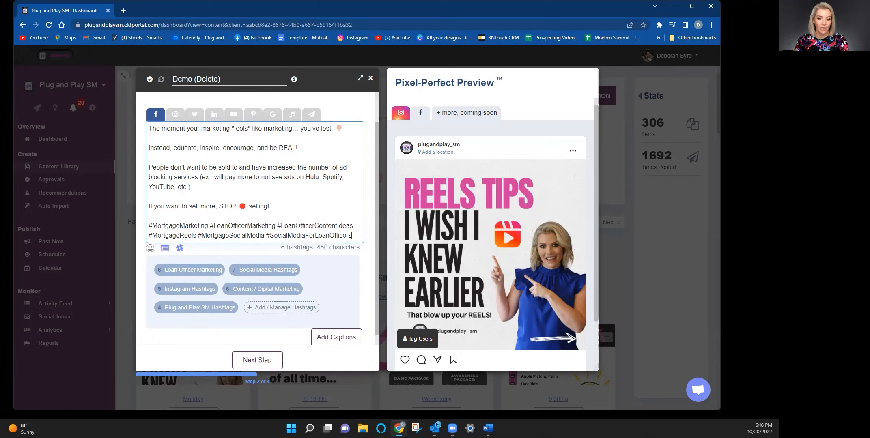
click(254, 289)
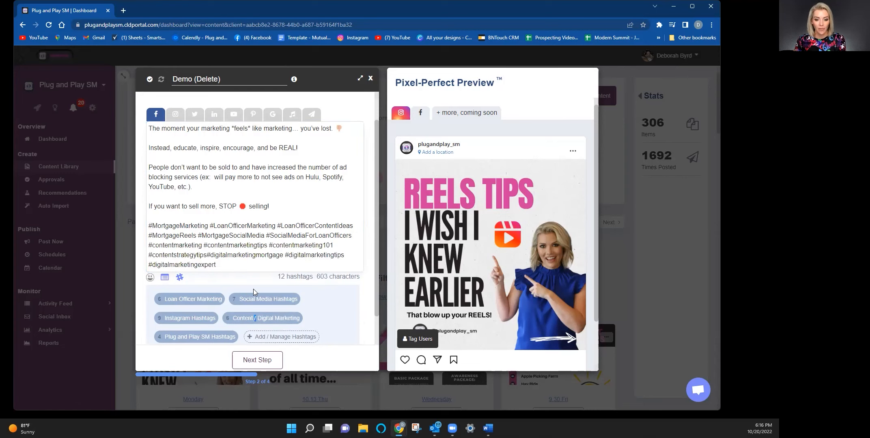
click(190, 337)
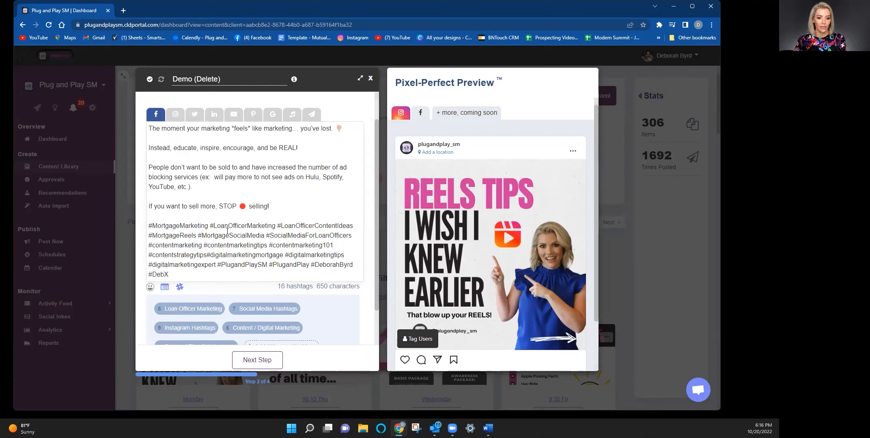
Look over the saved hashtag groups in the hashtag manager and close it
scroll(215, 266, down, 3)
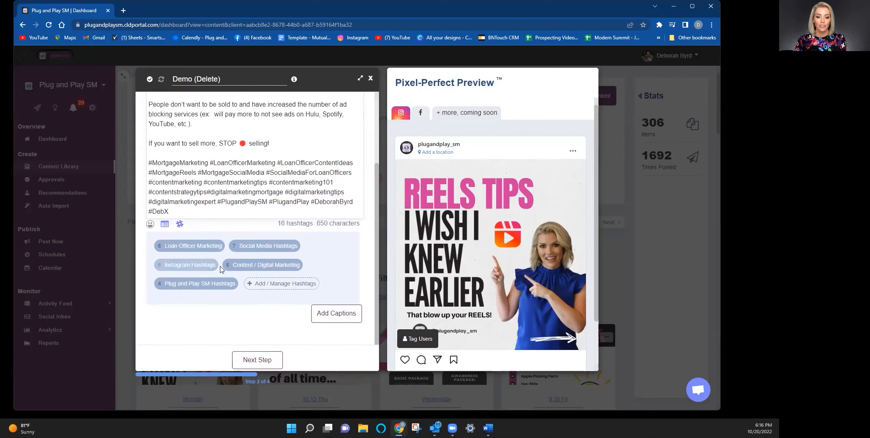
click(280, 279)
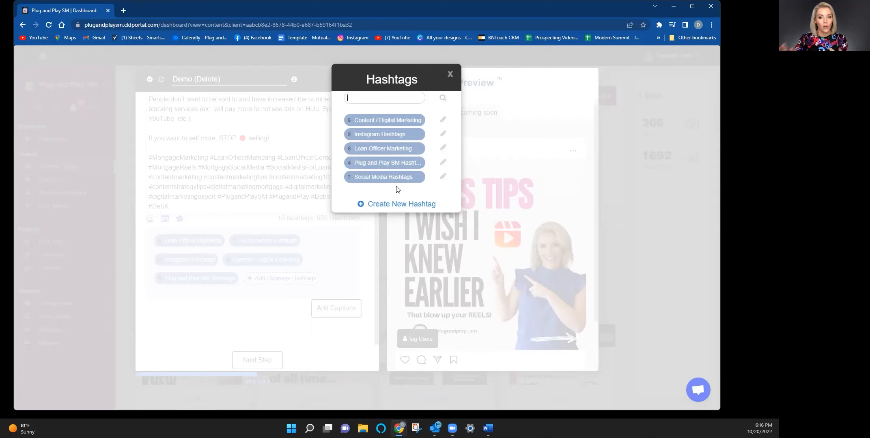
click(450, 75)
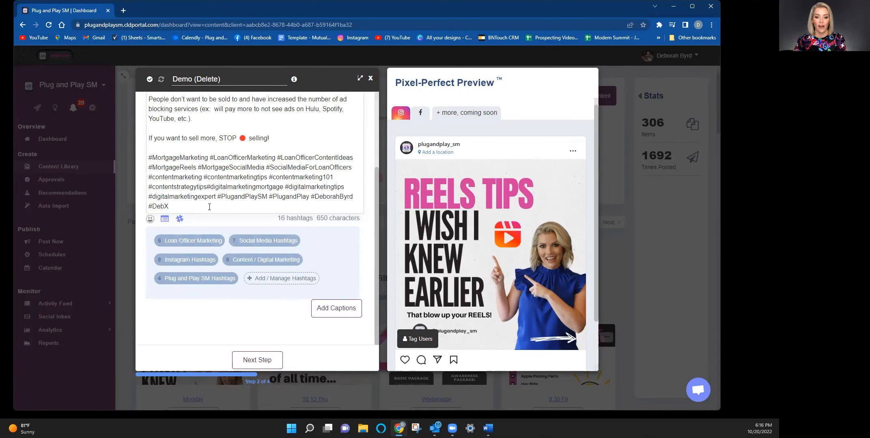
Add the finished captions to the content item, review the added caption, and proceed to the Categories stage
scroll(227, 227, up, 1)
scroll(235, 241, down, 1)
click(333, 314)
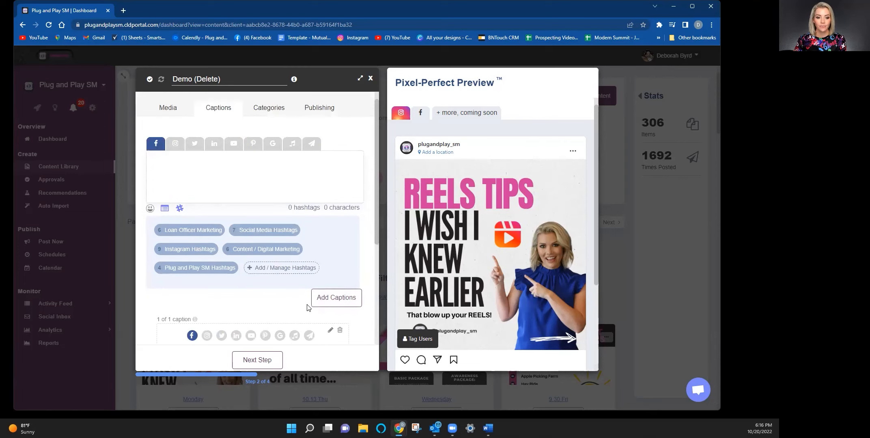
scroll(307, 307, down, 5)
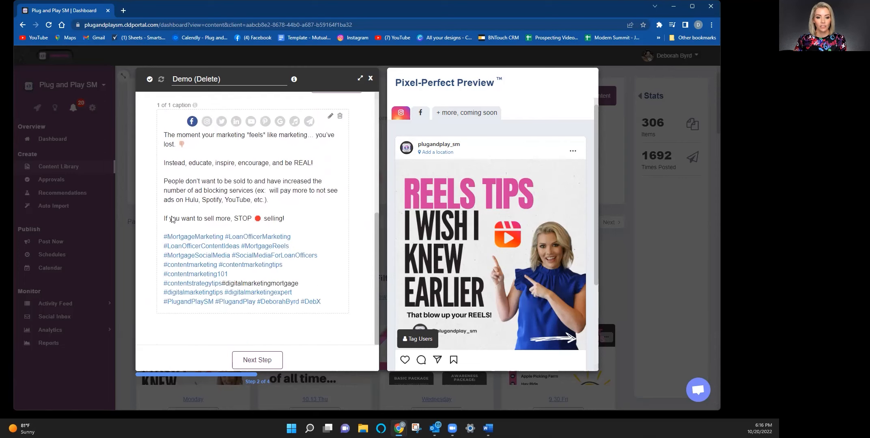
click(256, 361)
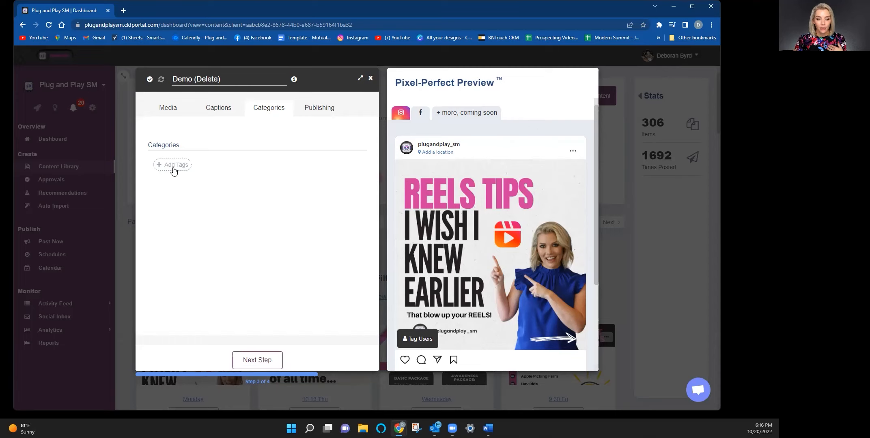
Assign the Tips and Tactics category to the content item and proceed to the Publishing stage
click(174, 171)
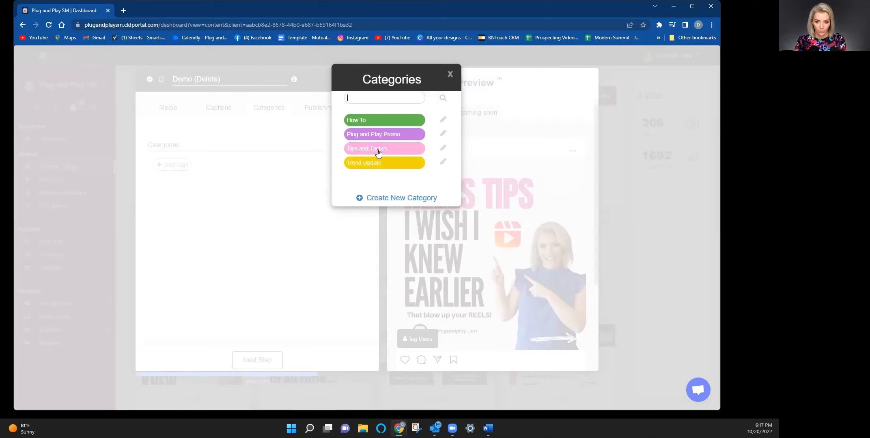
click(373, 149)
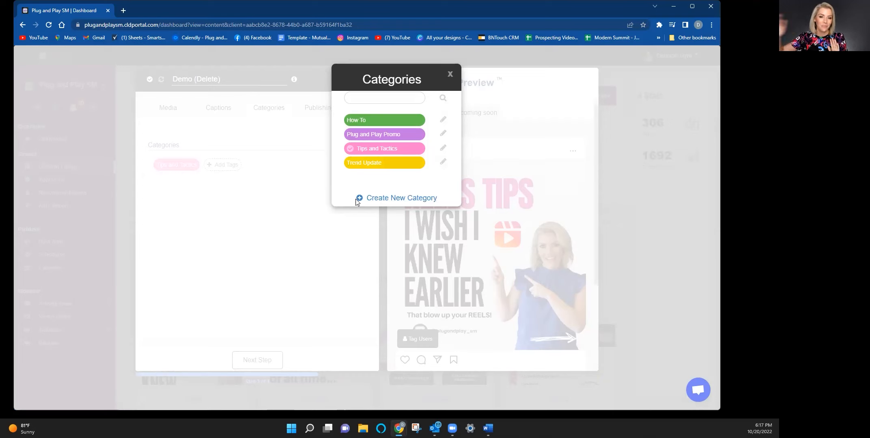
click(450, 75)
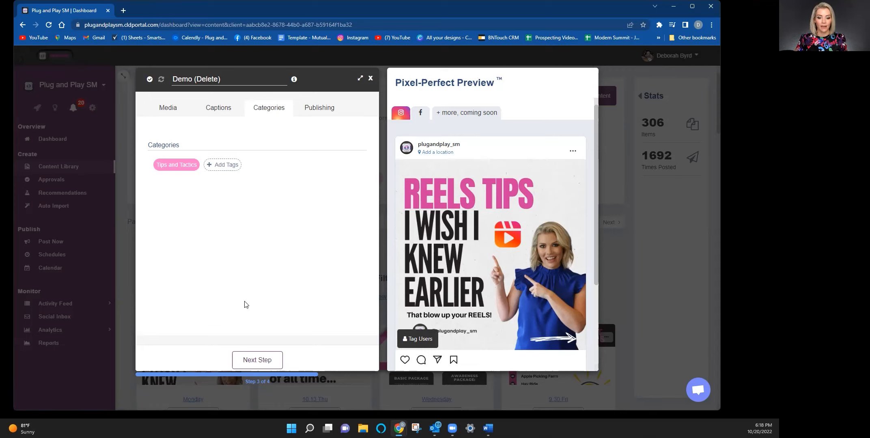
click(258, 362)
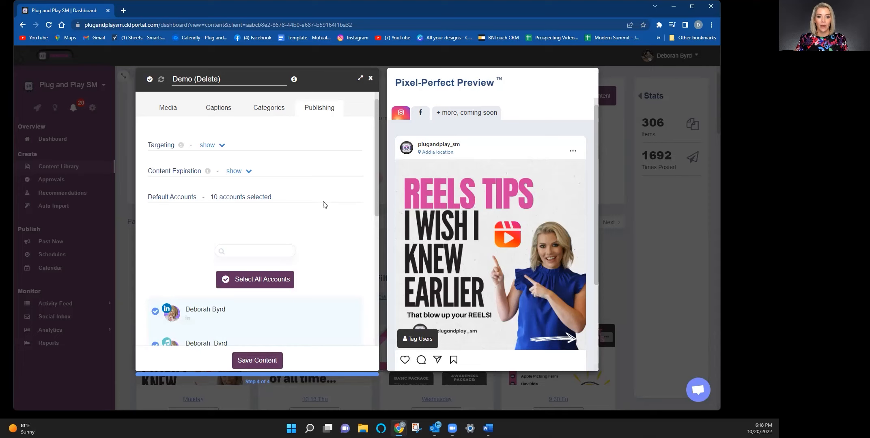
Review the selected default publishing accounts and save the demo content item to the library
scroll(325, 209, down, 3)
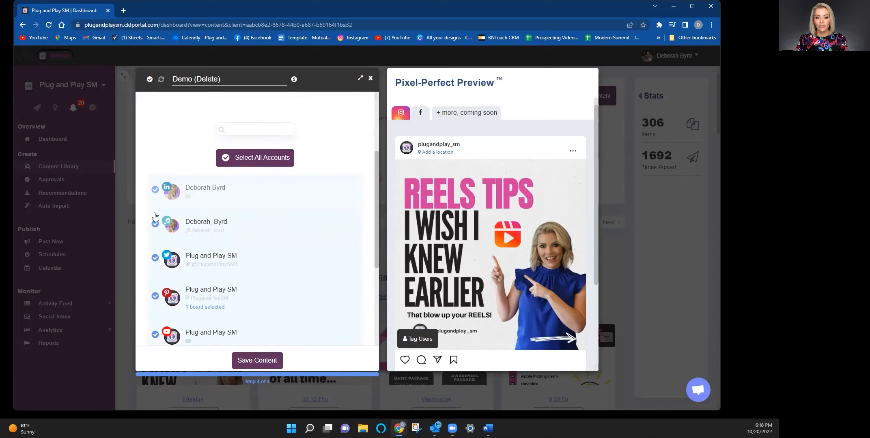
scroll(171, 223, down, 4)
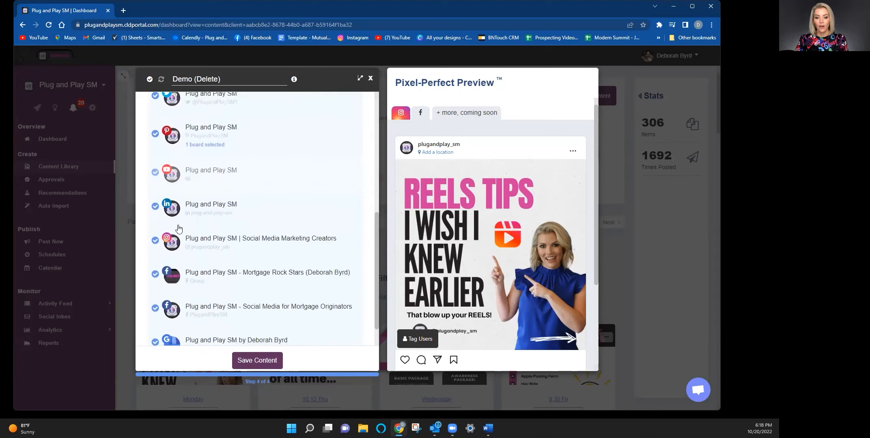
scroll(180, 235, down, 1)
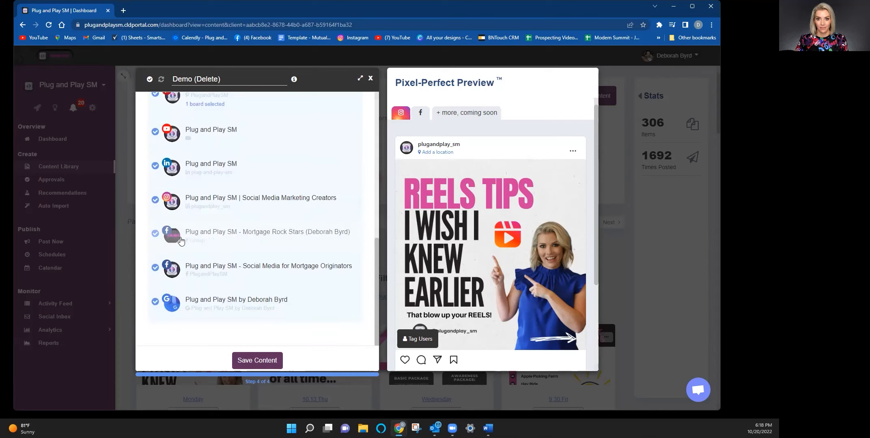
scroll(197, 199, up, 2)
scroll(198, 202, up, 3)
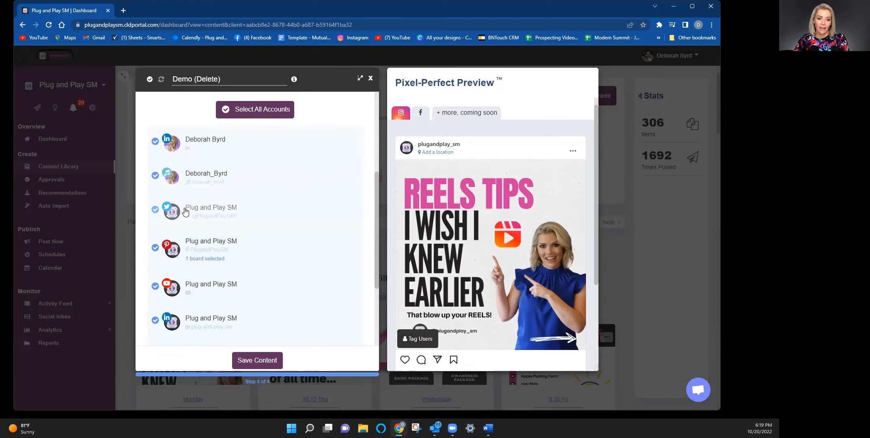
scroll(185, 212, down, 1)
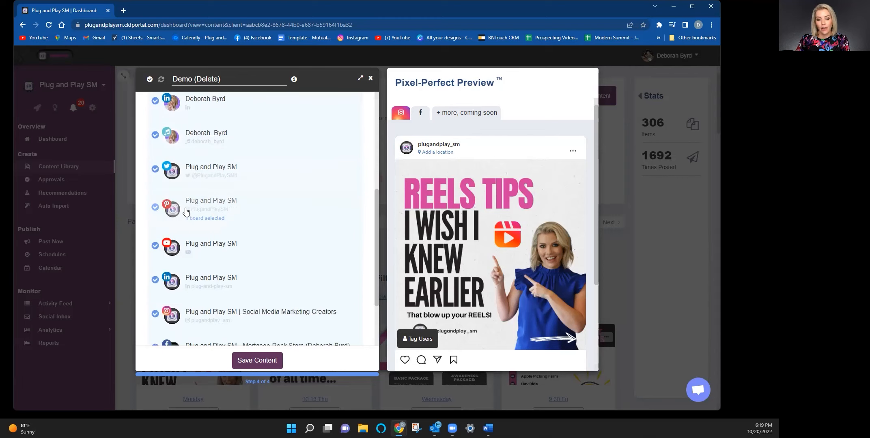
scroll(180, 204, down, 1)
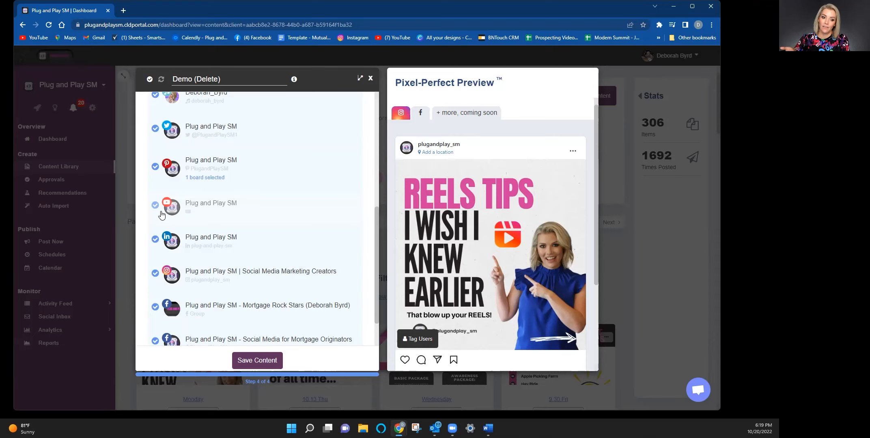
scroll(196, 225, down, 2)
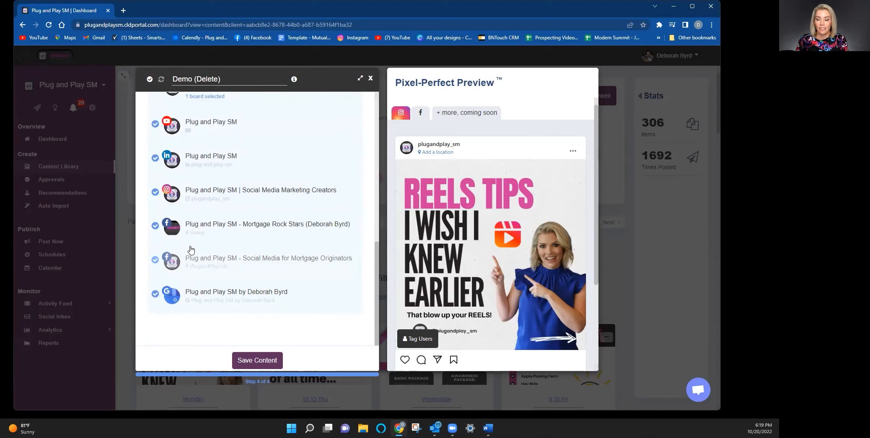
scroll(207, 279, up, 3)
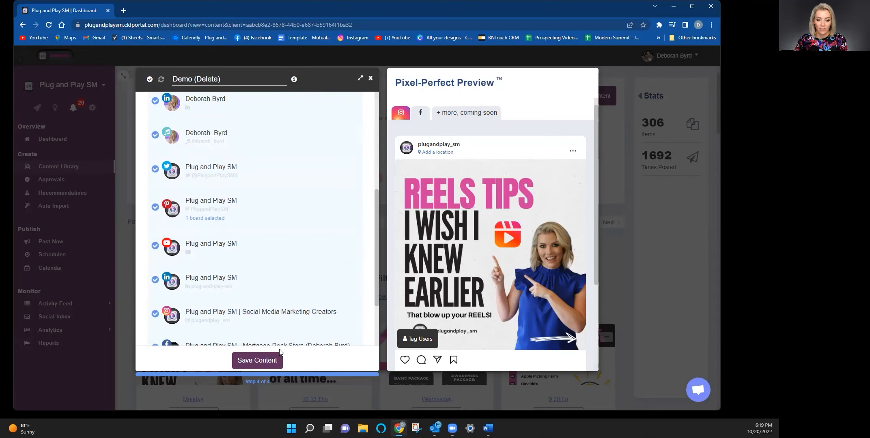
click(273, 361)
scroll(421, 317, down, 2)
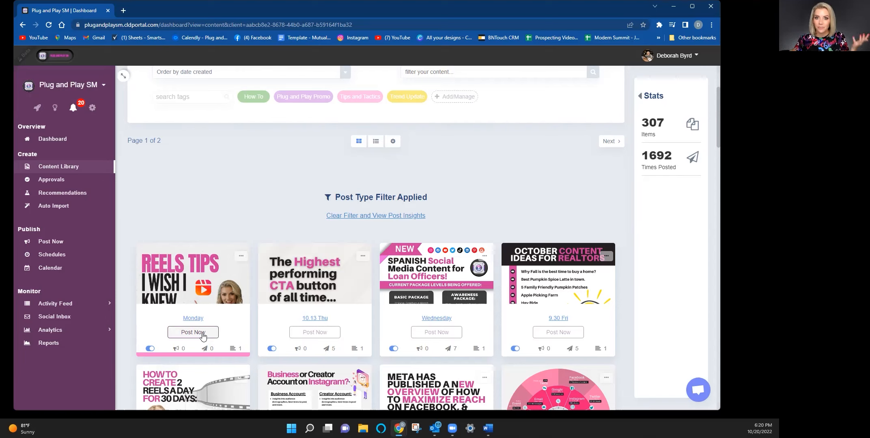
Open the publishing calendar and schedule the Demo (Delete) content item on Friday, October 21
click(53, 267)
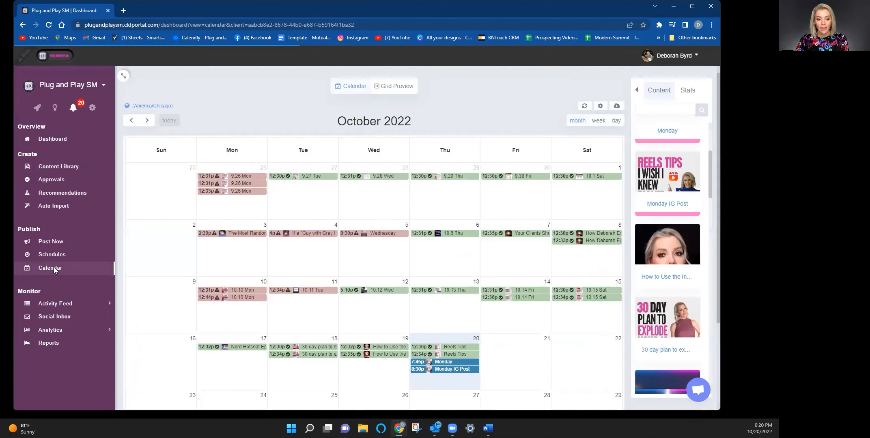
scroll(655, 159, up, 3)
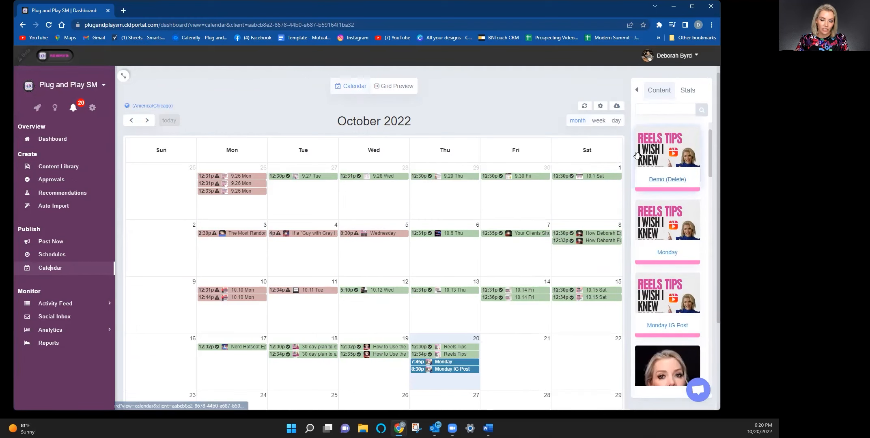
drag(673, 156, 499, 346)
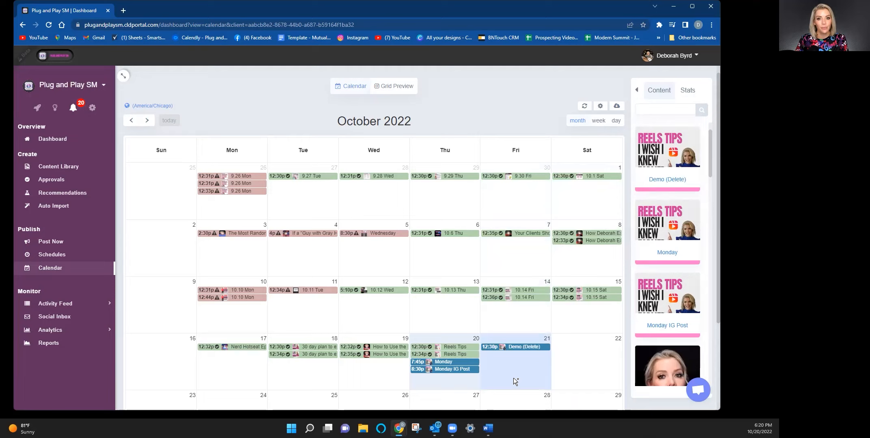
View the details of the "The Most Random Question" post on October 3 in the calendar and close them
scroll(509, 357, down, 1)
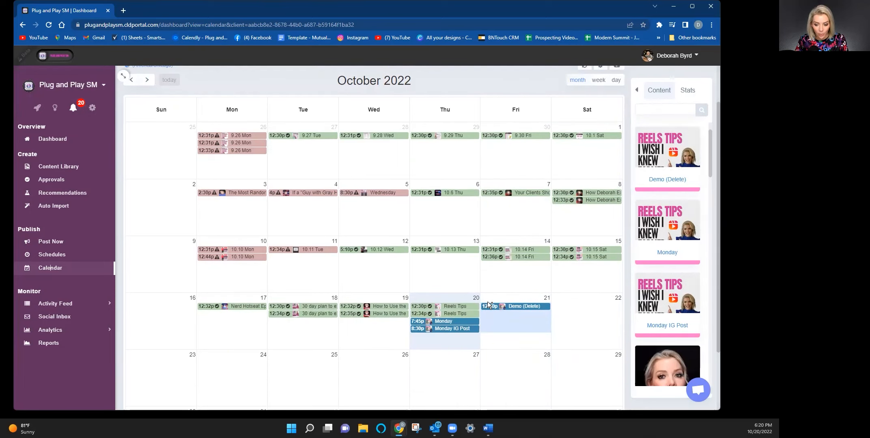
drag(494, 311, 242, 192)
click(241, 193)
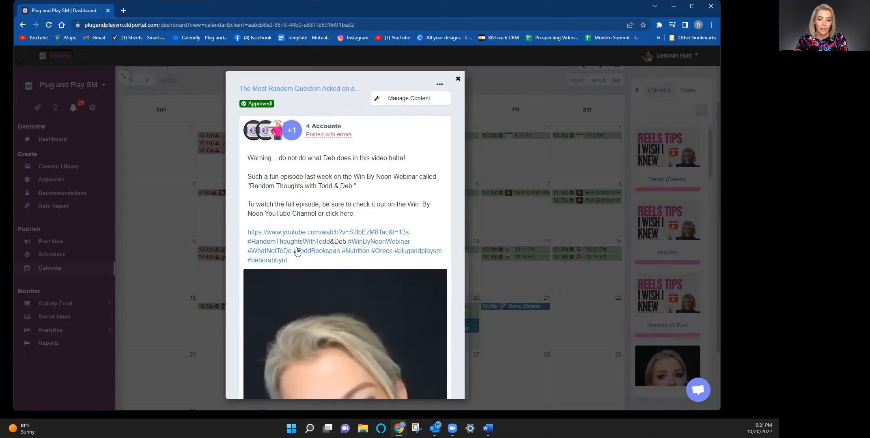
click(457, 80)
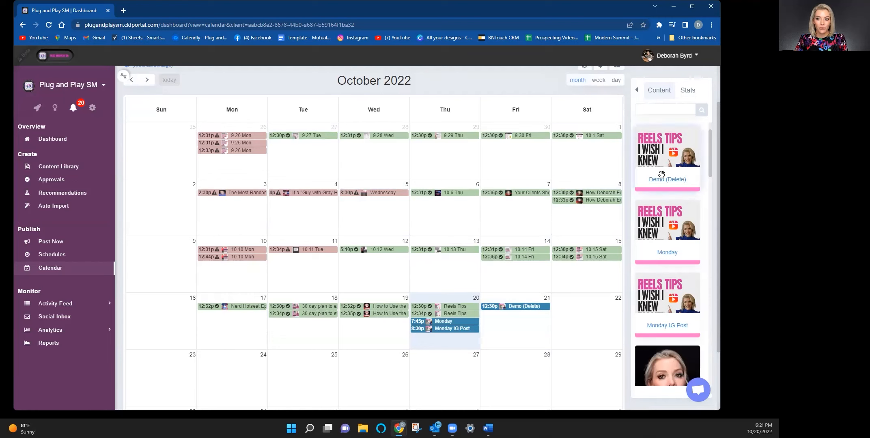
Check the caption and the full list of target accounts of the scheduled Demo (Delete) post on October 21, and close it
drag(677, 165, 520, 319)
click(514, 306)
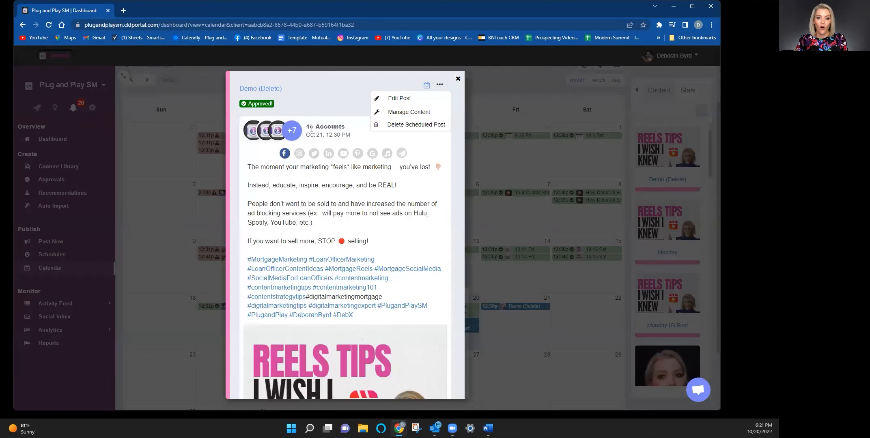
mouse_move(293, 134)
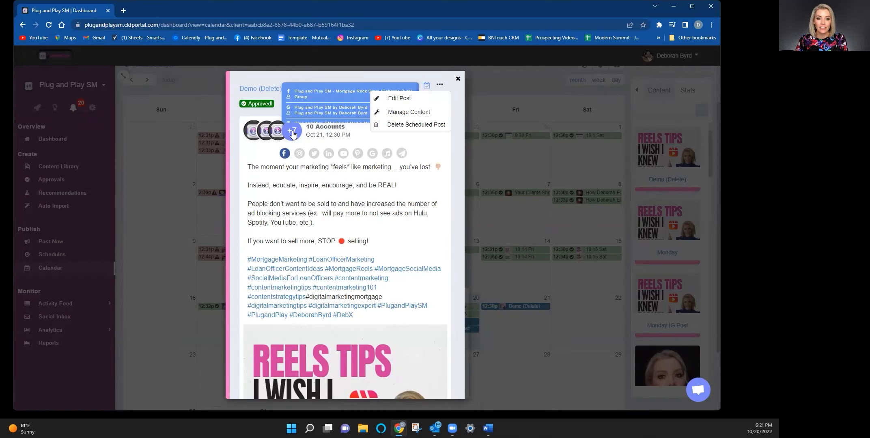
scroll(293, 134, down, 1)
scroll(293, 134, up, 1)
scroll(298, 108, down, 1)
scroll(298, 108, down, 2)
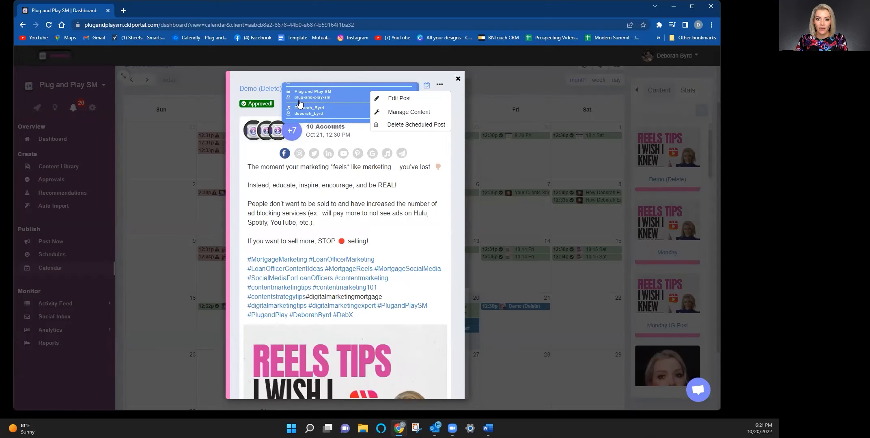
scroll(299, 104, down, 1)
scroll(299, 104, up, 1)
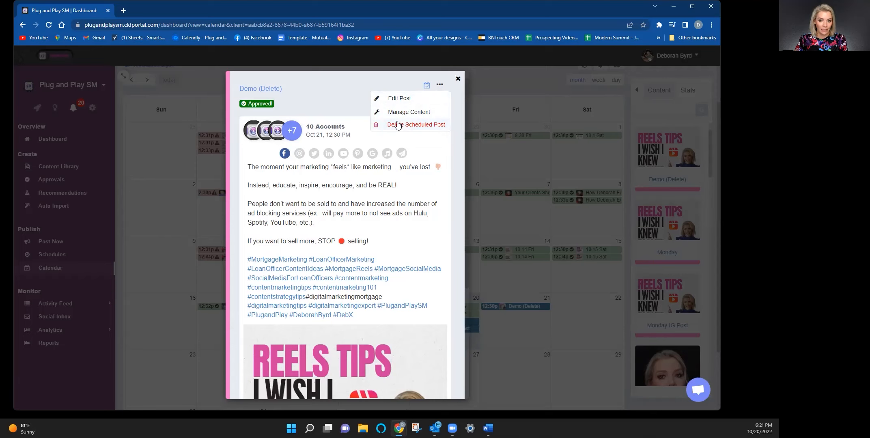
click(457, 78)
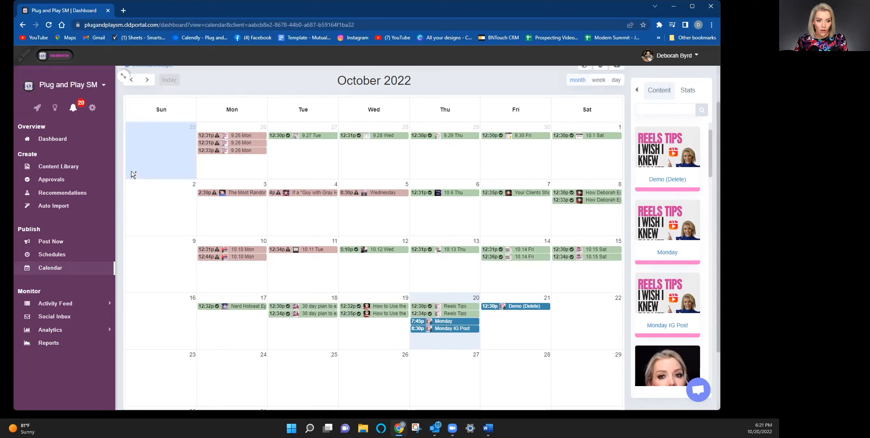
Browse the Instagram image suggestions in the content recommendations
click(62, 193)
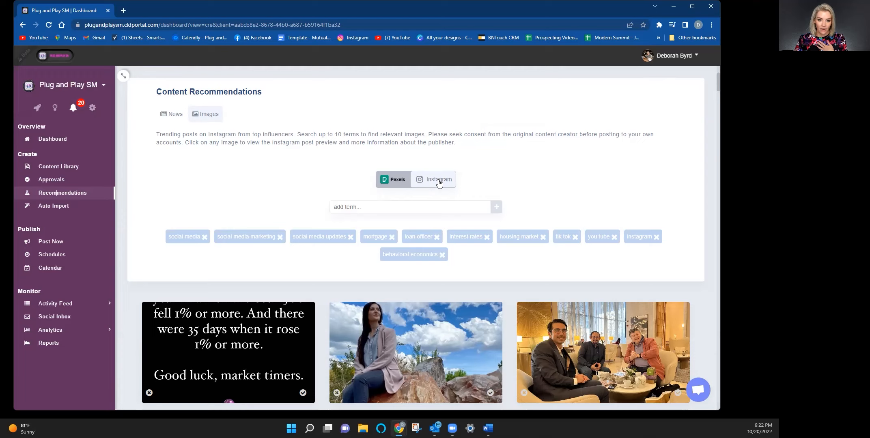
scroll(308, 244, down, 5)
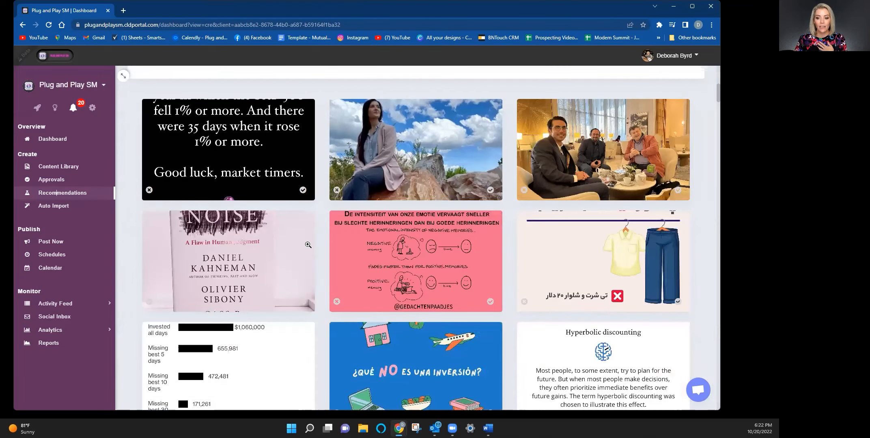
scroll(308, 244, down, 4)
scroll(308, 244, down, 4)
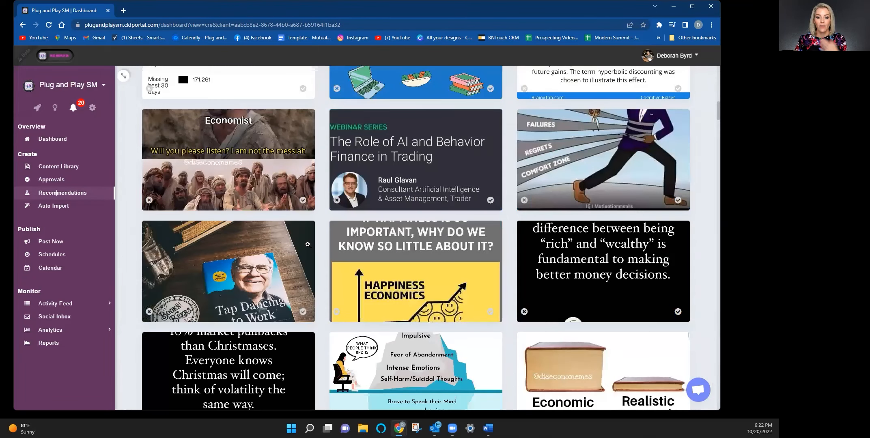
scroll(353, 210, down, 3)
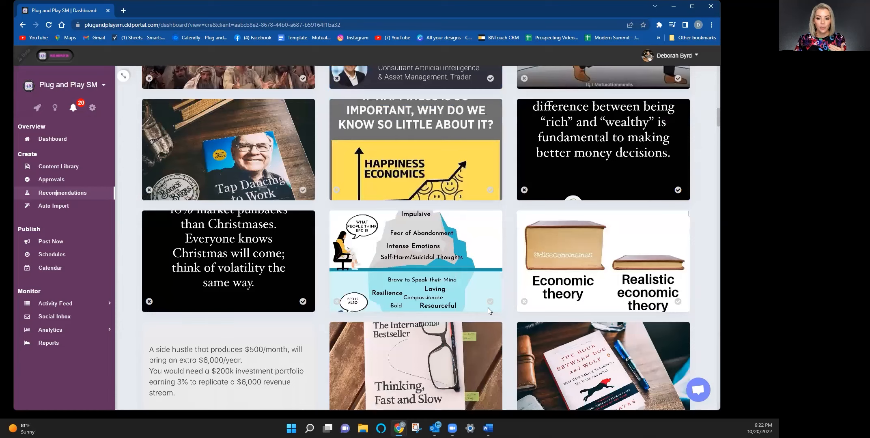
scroll(489, 311, down, 4)
scroll(451, 308, down, 7)
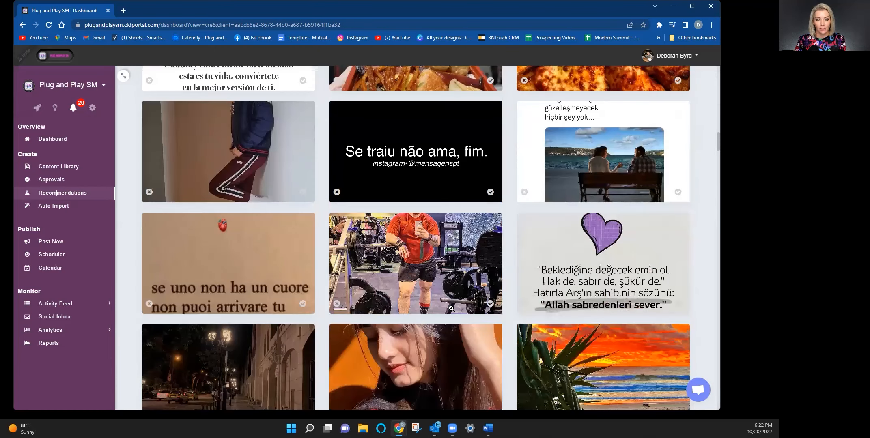
scroll(451, 309, up, 19)
scroll(450, 309, up, 10)
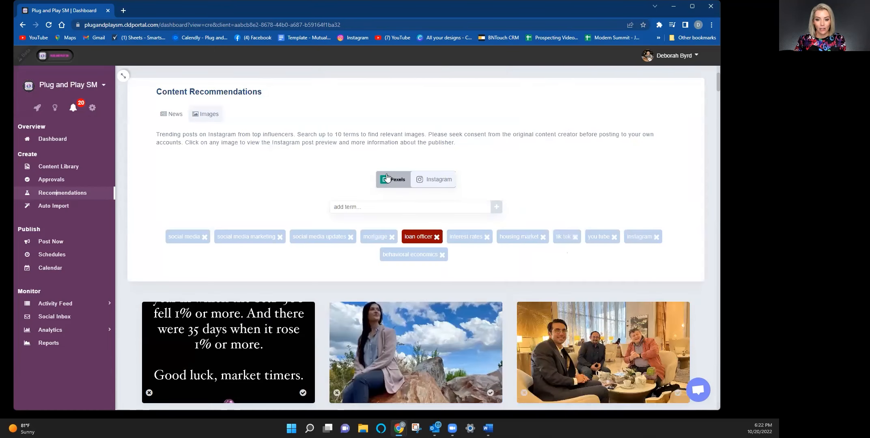
Switch the content recommendations to News and look through the suggested articles
click(171, 112)
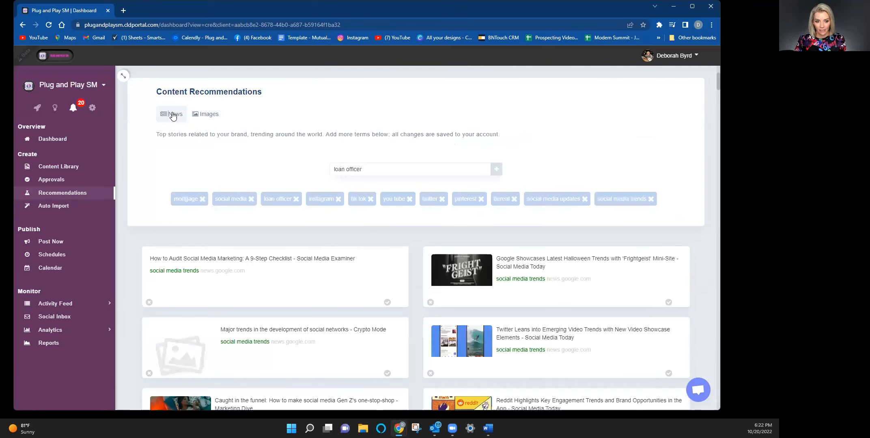
scroll(271, 287, down, 1)
scroll(271, 287, down, 2)
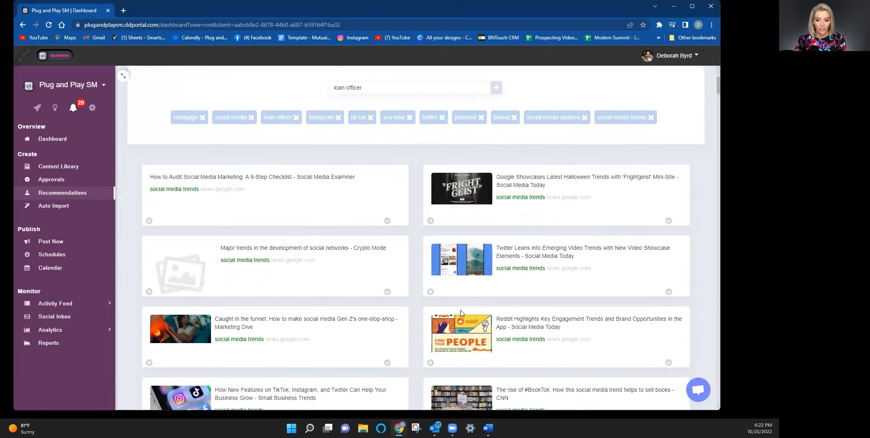
scroll(455, 313, down, 4)
scroll(376, 329, down, 5)
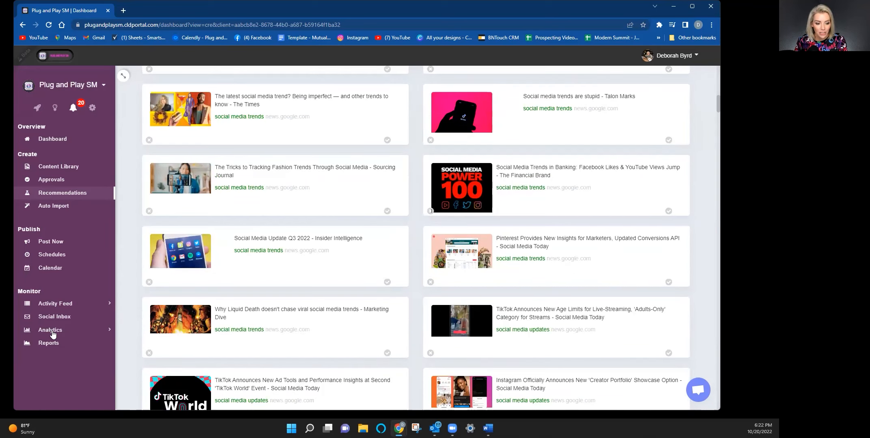
View the recent posts from the linked accounts and the direct messages in the activity feed
click(53, 304)
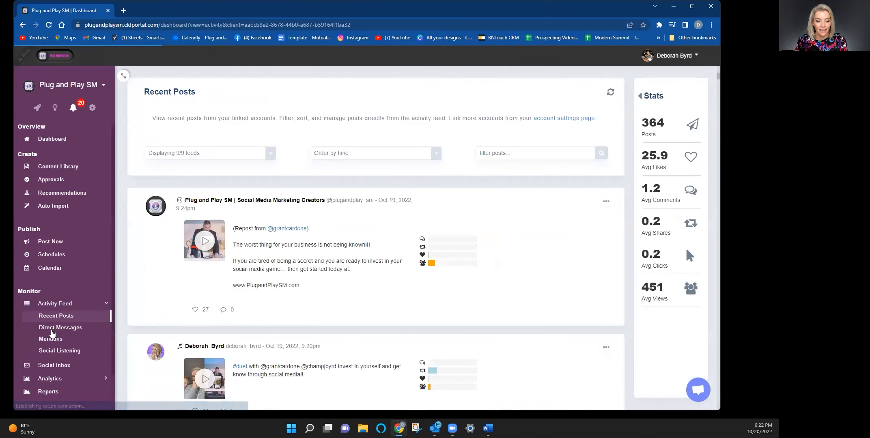
click(56, 328)
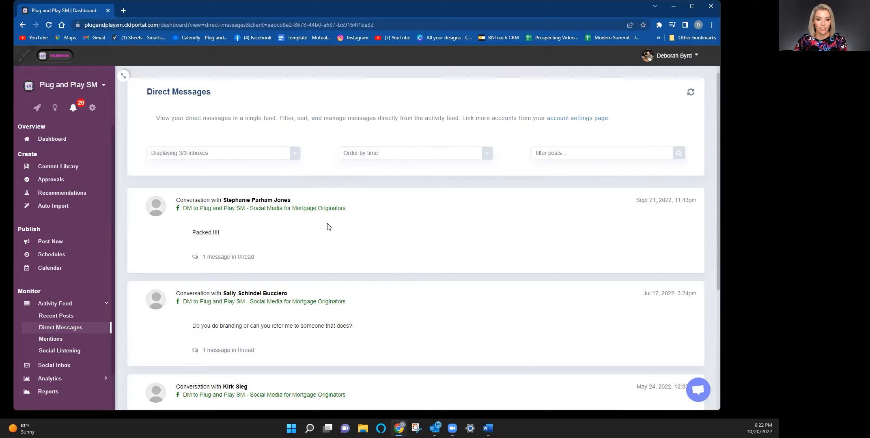
Look through the direct message conversations, the brand mentions and the social listening page of the activity feed
scroll(272, 249, down, 4)
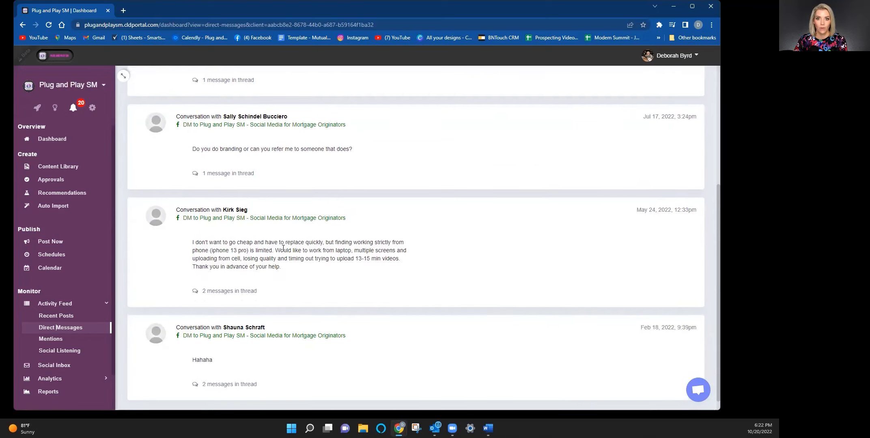
scroll(164, 294, up, 4)
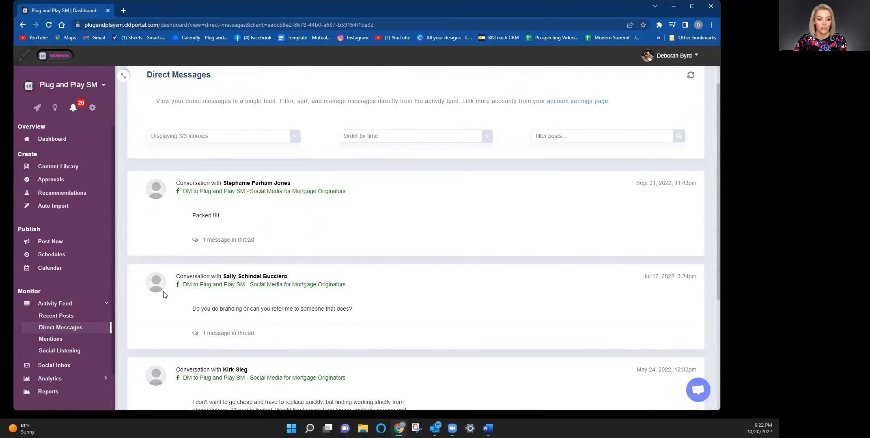
click(54, 343)
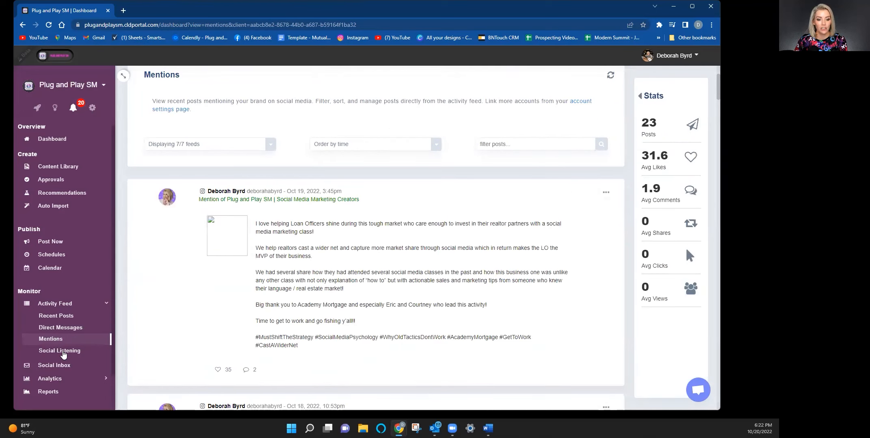
click(63, 353)
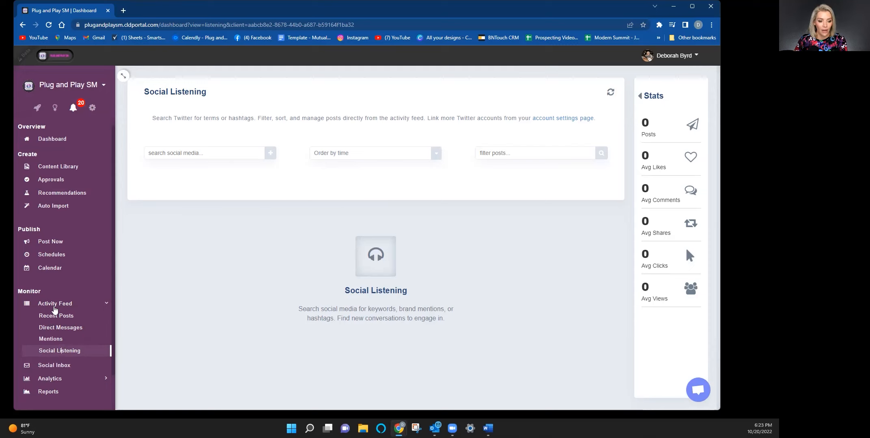
View the historical analytics for all accounts and check the available date ranges, choosing 60 Days
click(102, 304)
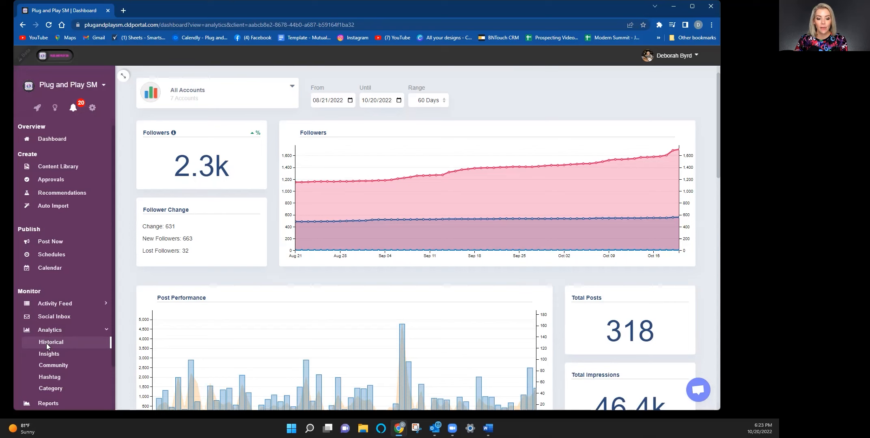
scroll(331, 322, down, 1)
scroll(332, 323, up, 1)
click(430, 102)
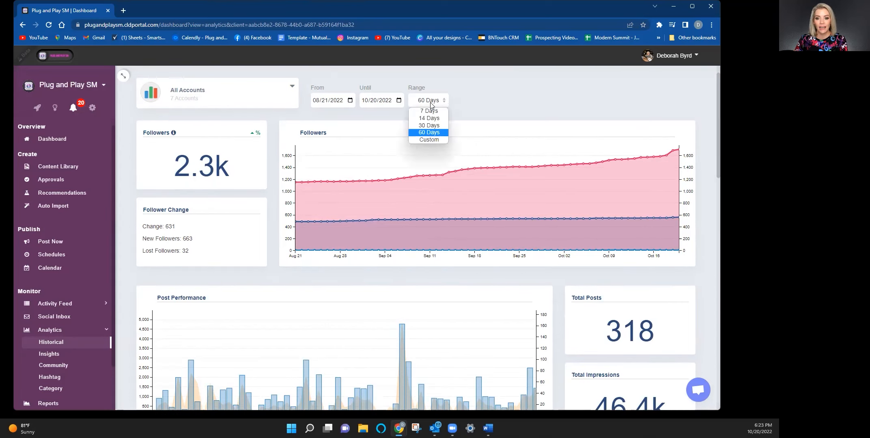
click(424, 134)
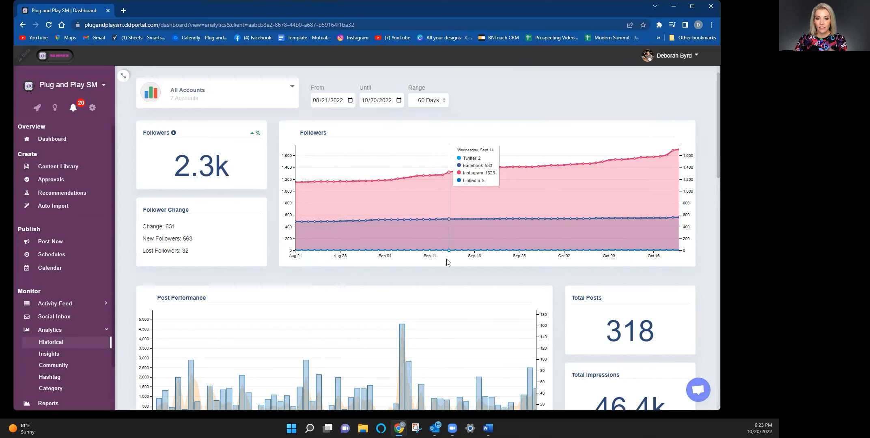
Examine the post performance, engagement totals and top posts in the historical analytics
scroll(447, 262, down, 1)
scroll(446, 262, down, 1)
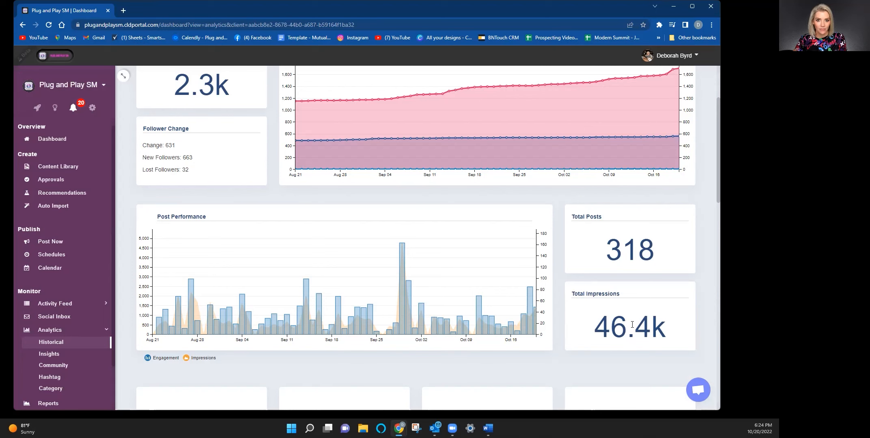
scroll(584, 325, down, 6)
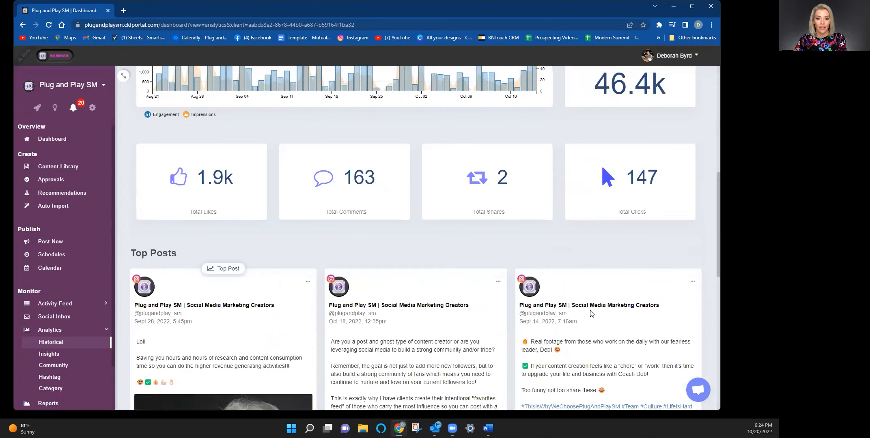
scroll(590, 311, down, 4)
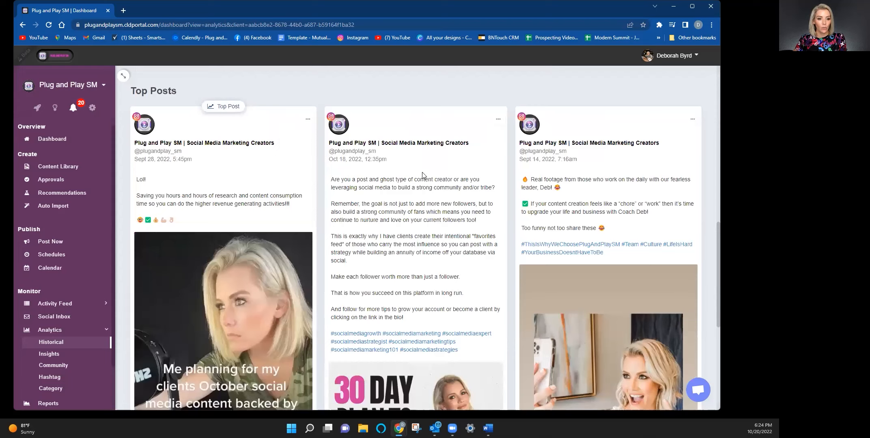
scroll(193, 141, up, 1)
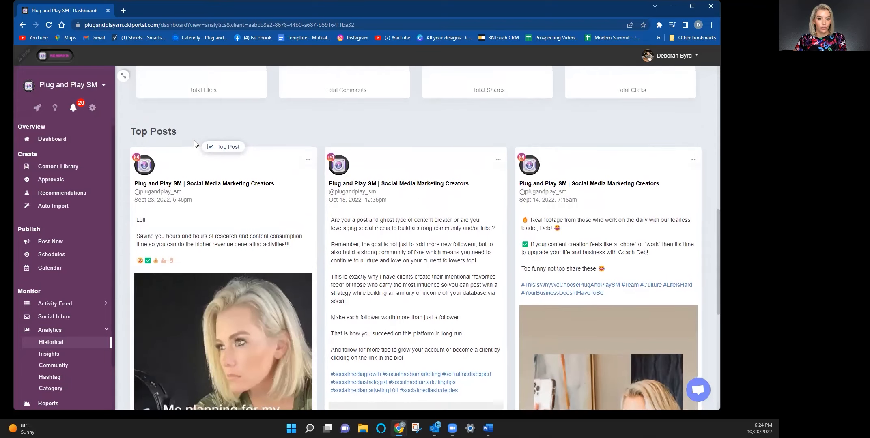
scroll(422, 255, down, 7)
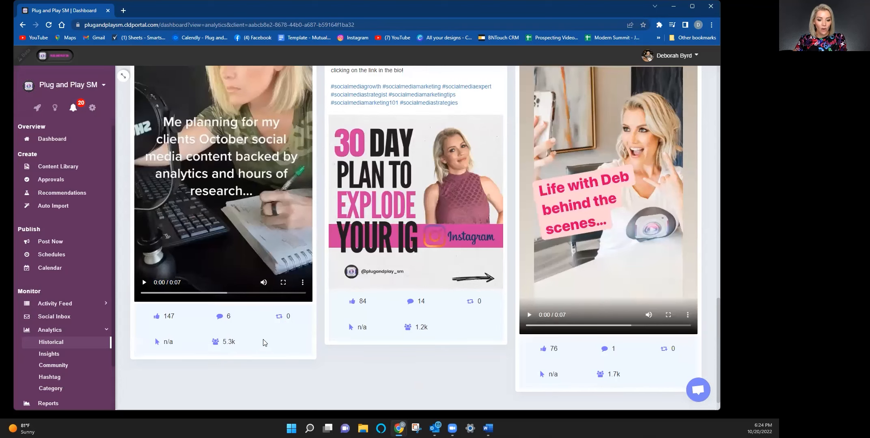
scroll(168, 343, up, 7)
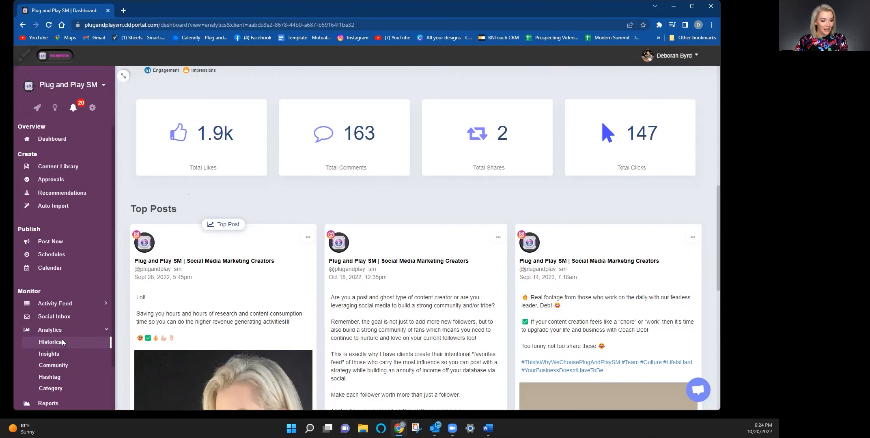
Examine the analytics insights for the Plug and Play SM Twitter account, including post type distribution and each post type's engagement and posting times
click(59, 356)
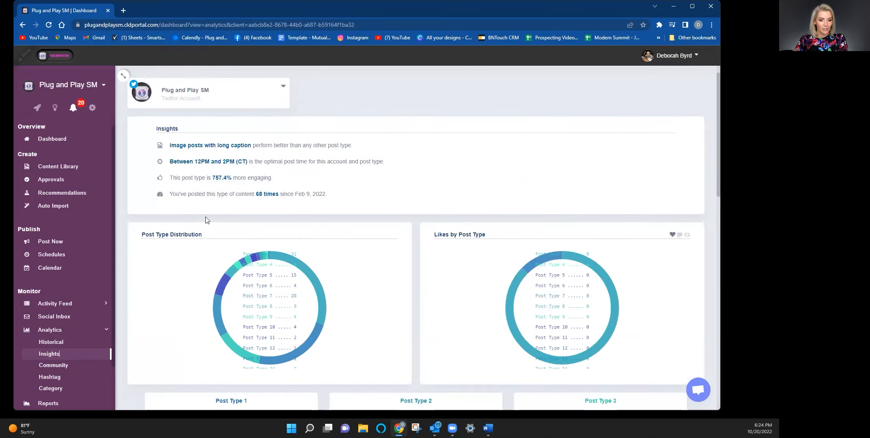
scroll(218, 252, down, 2)
scroll(219, 252, down, 1)
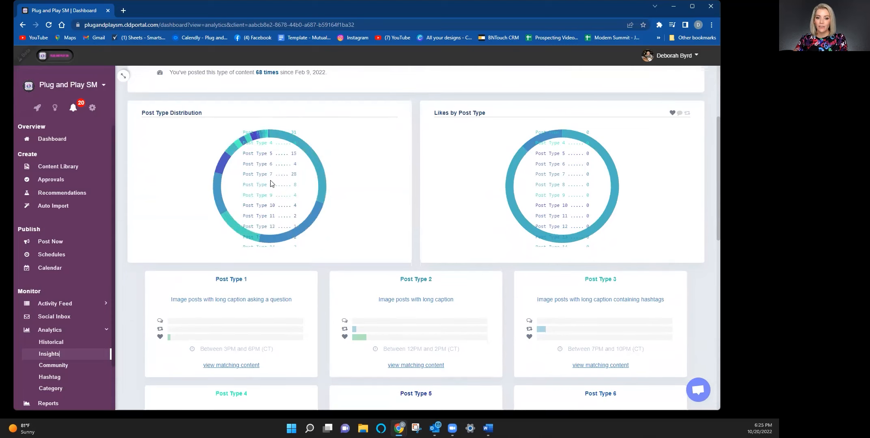
scroll(272, 211, down, 2)
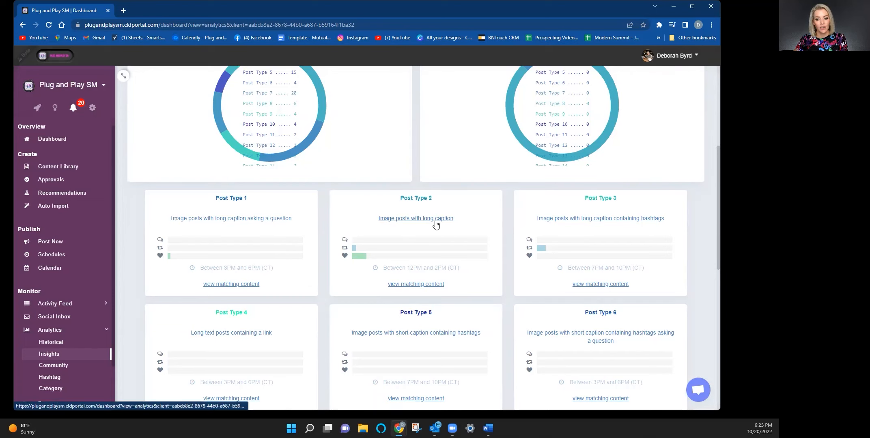
scroll(458, 213, down, 1)
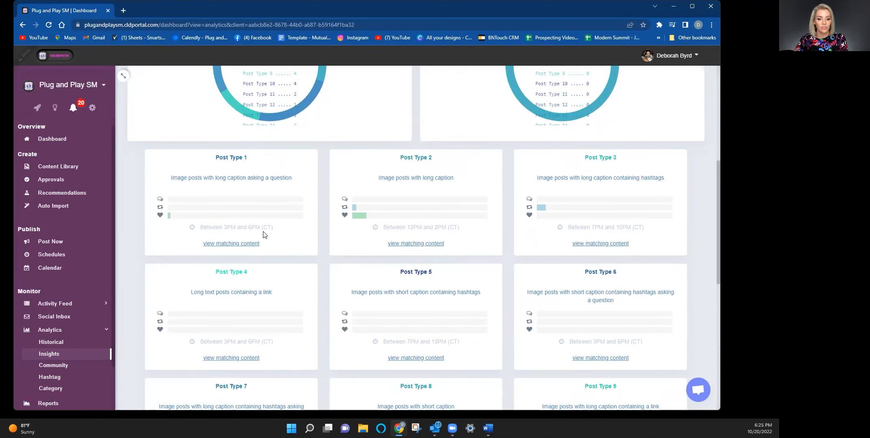
scroll(263, 234, down, 1)
scroll(227, 284, down, 3)
scroll(250, 283, down, 3)
scroll(250, 287, up, 10)
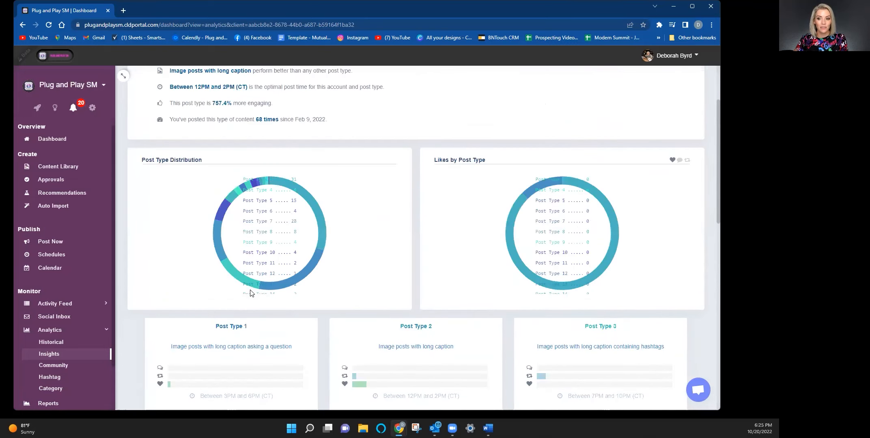
scroll(250, 293, up, 2)
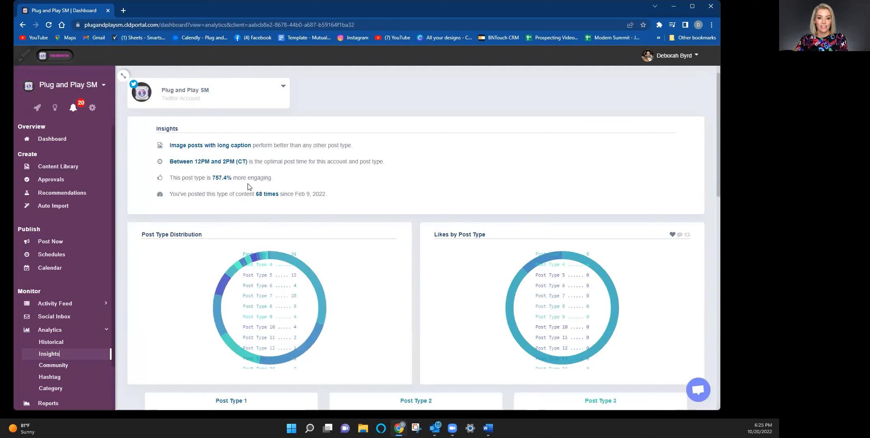
Switch the insights to the Plug and Play SM | Social Media Marketing Creators Instagram account and review its post types
click(177, 97)
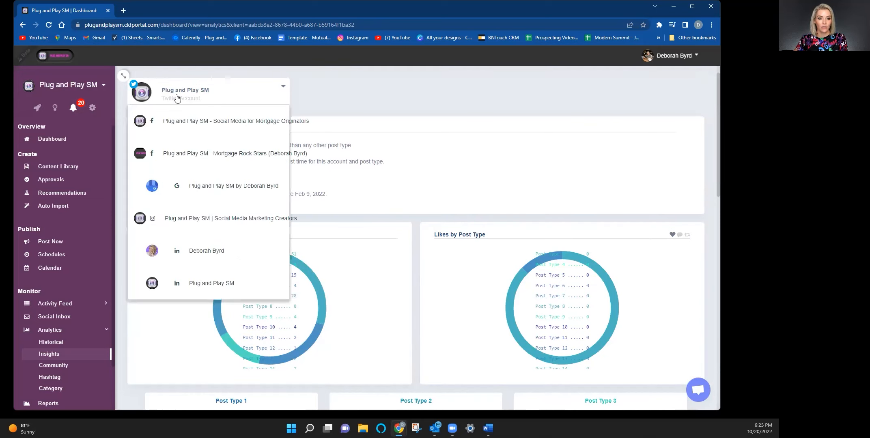
scroll(179, 229, down, 3)
scroll(181, 231, up, 3)
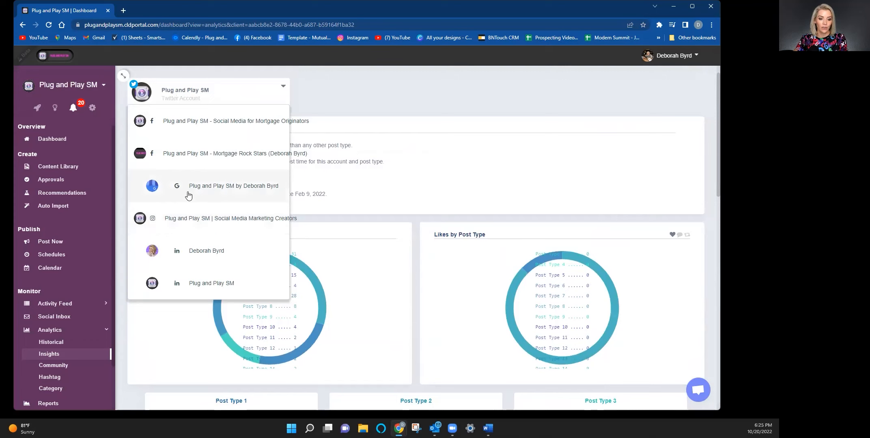
click(199, 219)
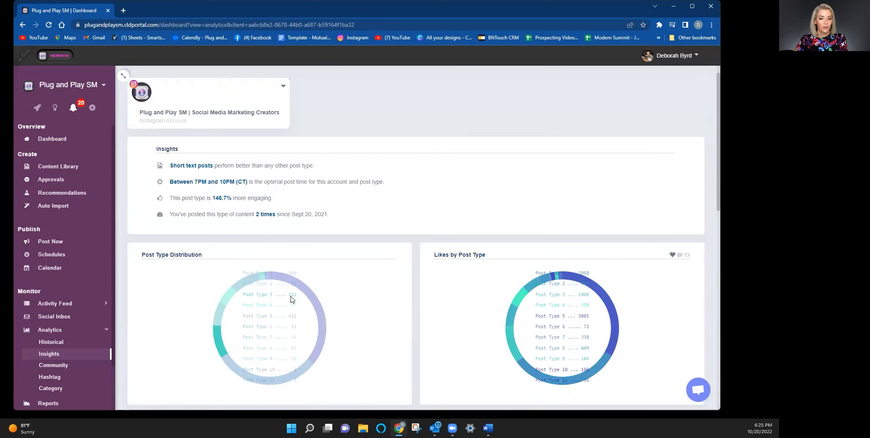
scroll(291, 300, down, 2)
scroll(290, 299, down, 7)
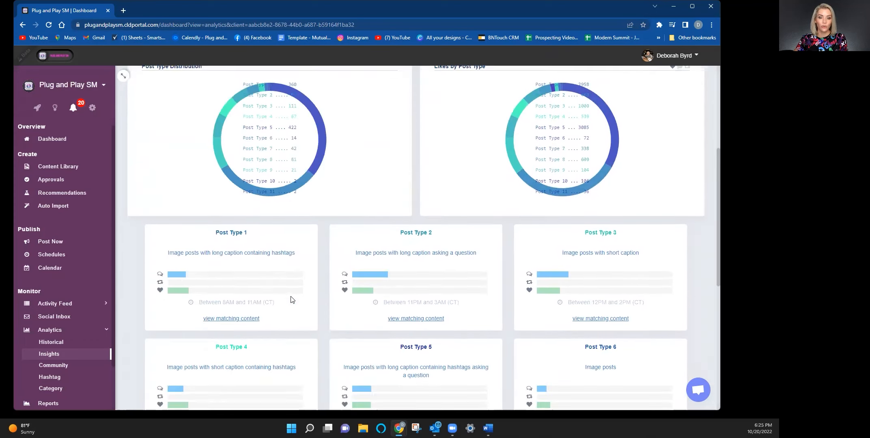
scroll(290, 299, down, 1)
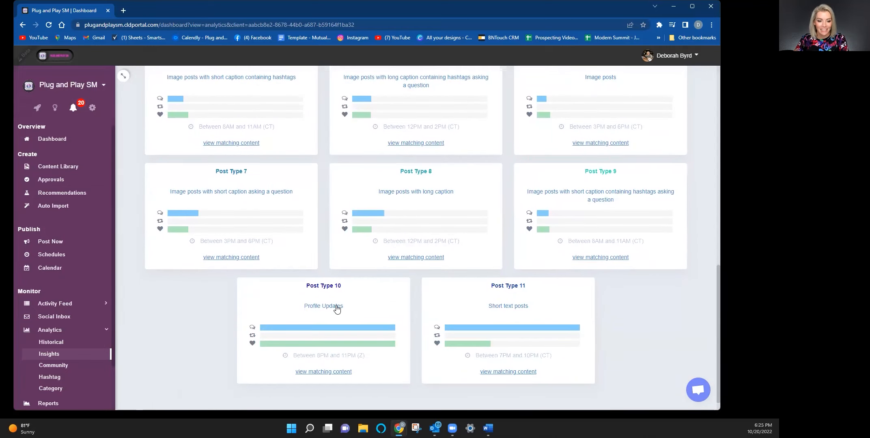
scroll(336, 308, up, 12)
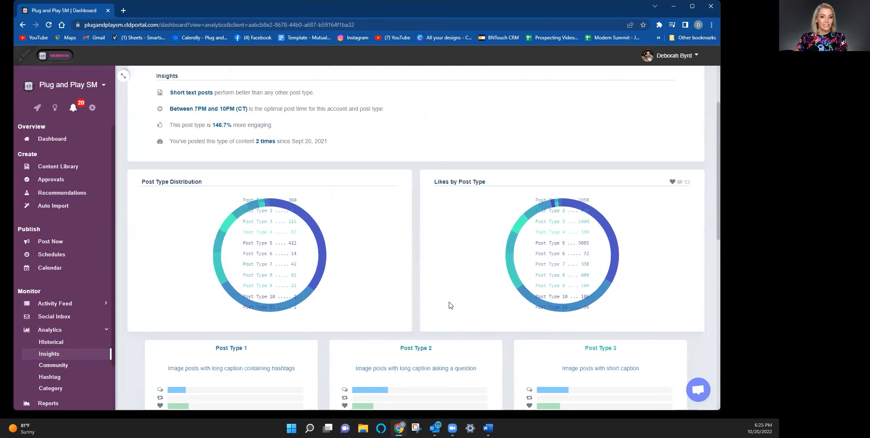